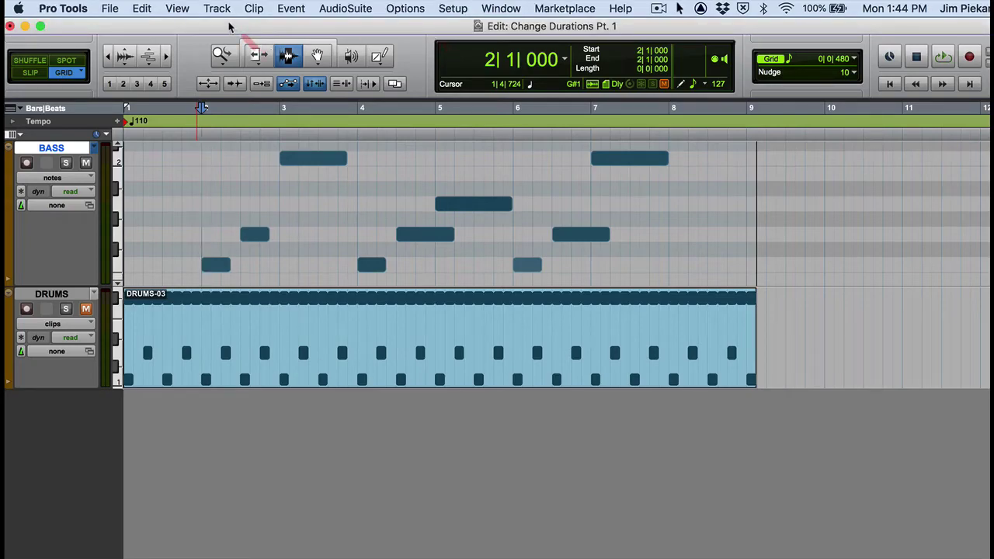
- Go to Change Duration through the Event menu's Event Operations submenu
{"action": "left_click", "coordinate": [292, 9]}
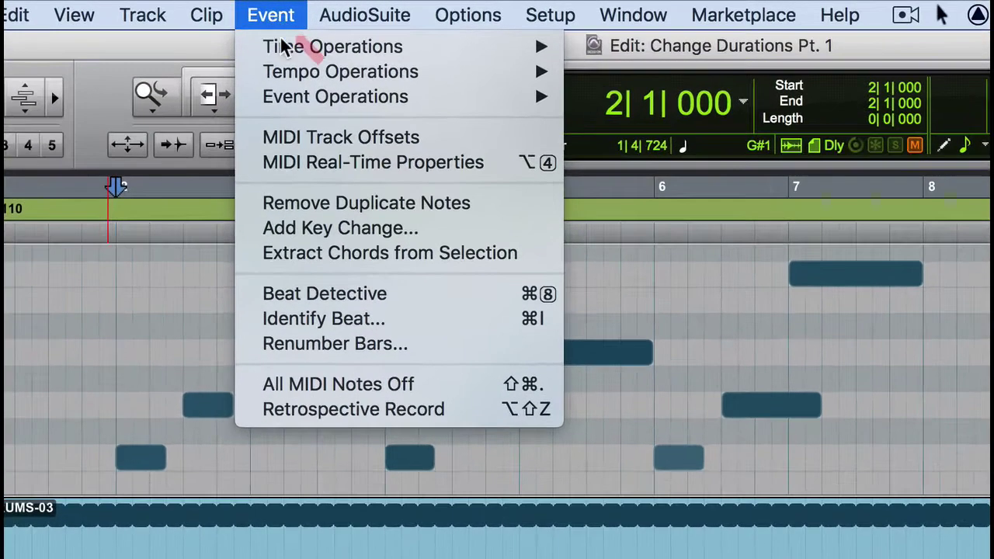
{"action": "mouse_move", "coordinate": [295, 95]}
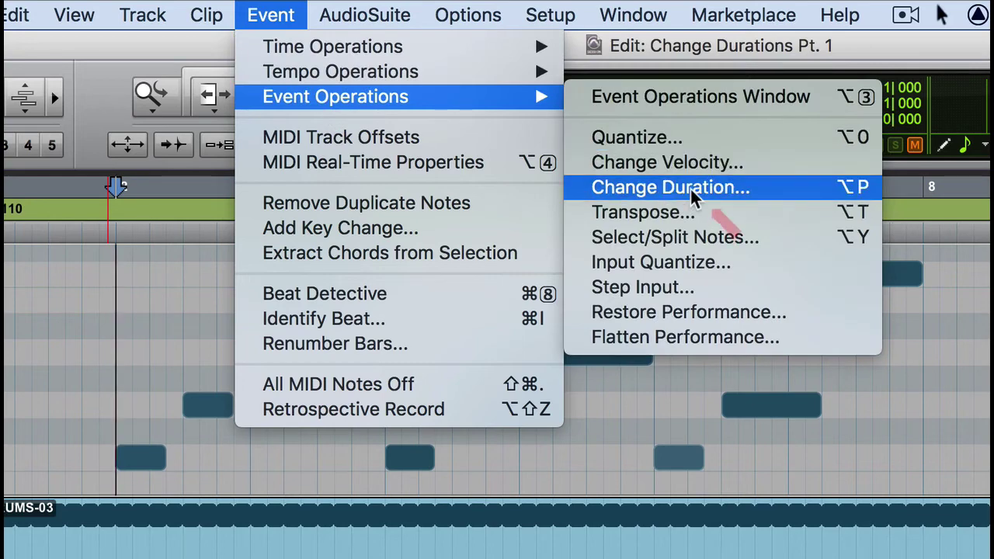
- Open Change Duration, reposition its window, and review the Set all to mode options
{"action": "left_click", "coordinate": [684, 189]}
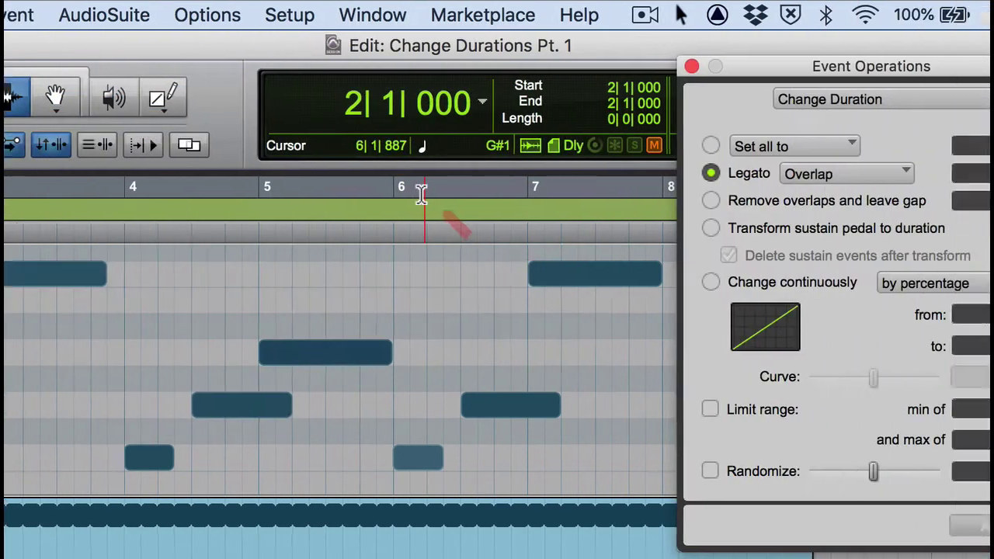
{"action": "left_click_drag", "start_coordinate": [743, 68], "coordinate": [636, 65]}
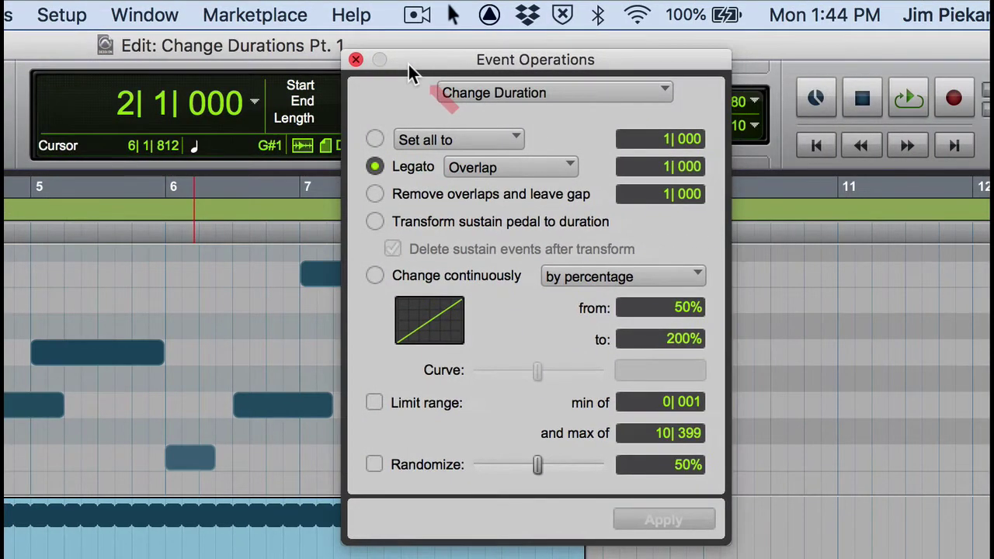
{"action": "left_click", "coordinate": [375, 140]}
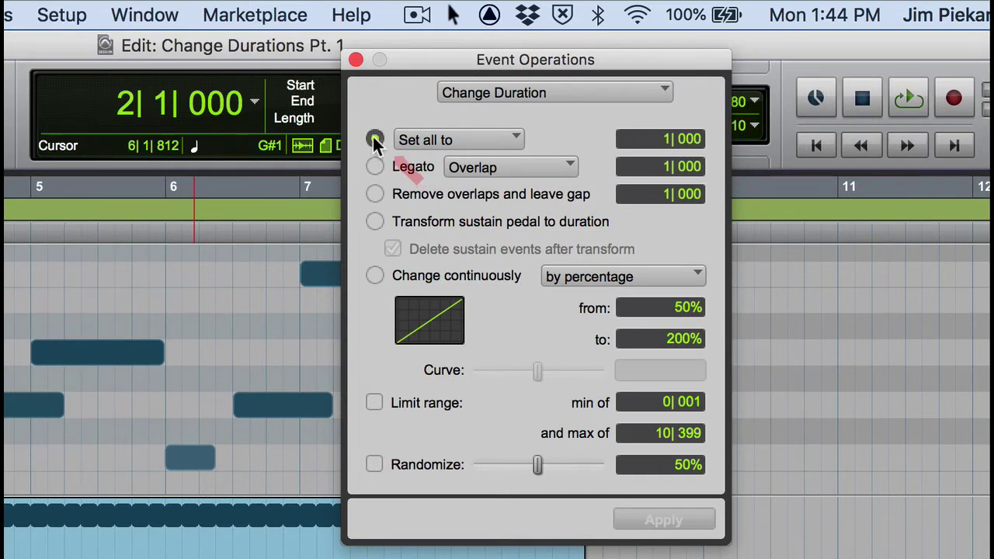
{"action": "left_click", "coordinate": [458, 139]}
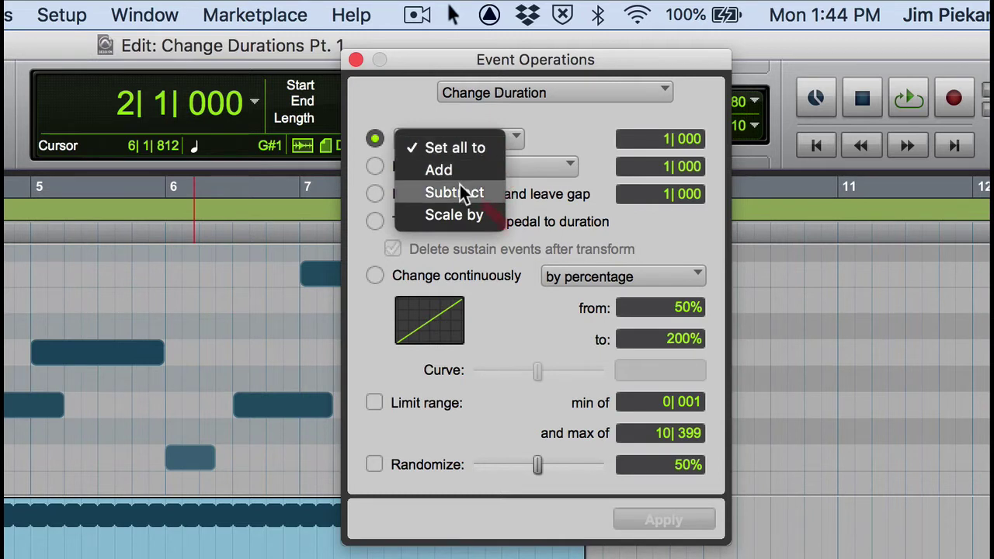
{"action": "left_click", "coordinate": [405, 147]}
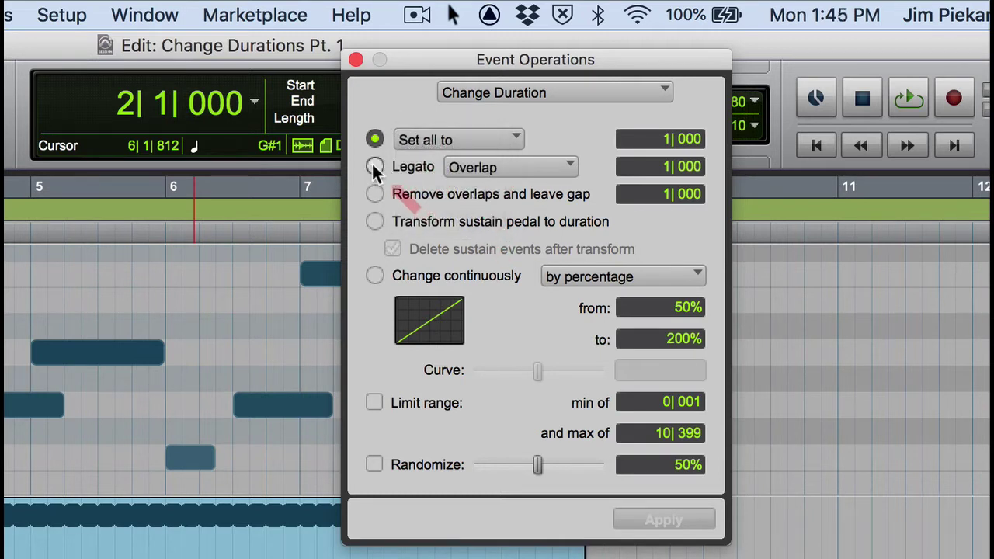
- Try Legato with Overlap and Remove overlaps, then return to Set all to 1|000
{"action": "left_click", "coordinate": [375, 166]}
{"action": "left_click", "coordinate": [493, 158]}
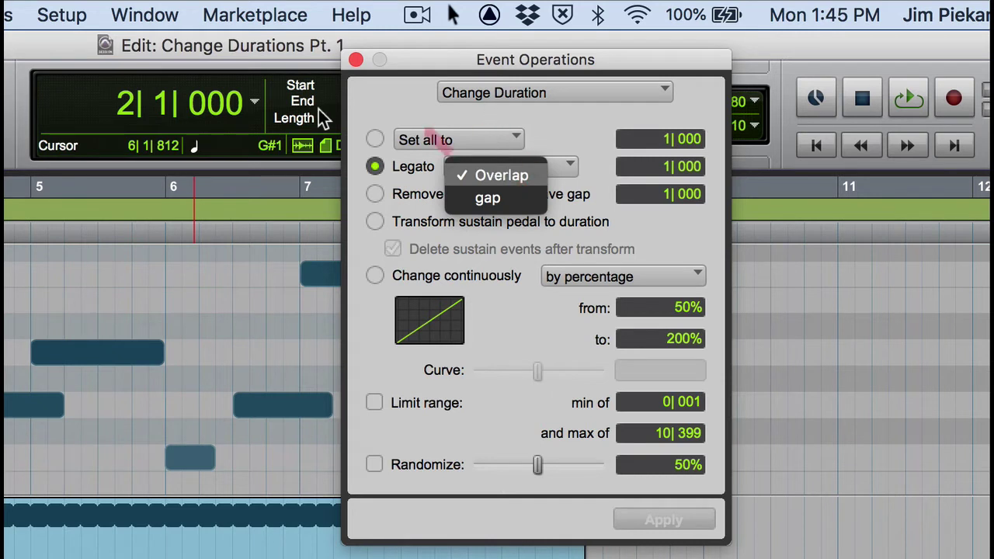
{"action": "left_click", "coordinate": [376, 131]}
{"action": "left_click", "coordinate": [375, 194]}
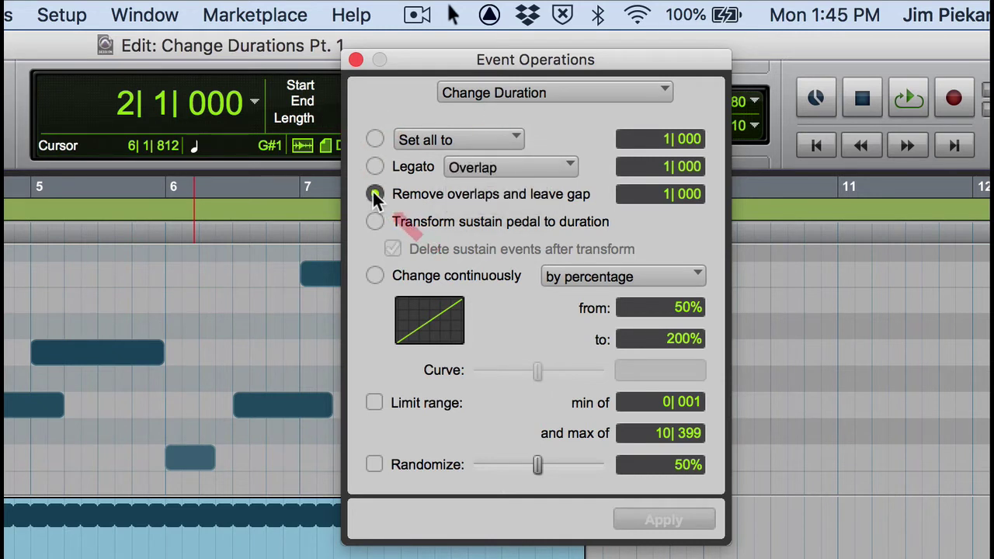
{"action": "left_click", "coordinate": [375, 140]}
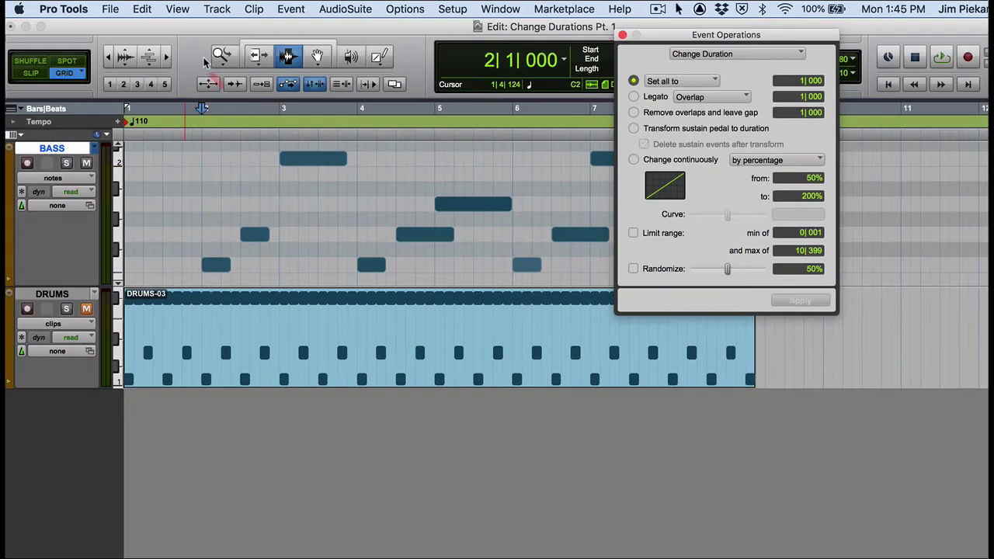
- Play the bass and drums from the Edit window, moving the bass instrument window aside
{"action": "left_click", "coordinate": [204, 175]}
{"action": "key", "text": "space"}
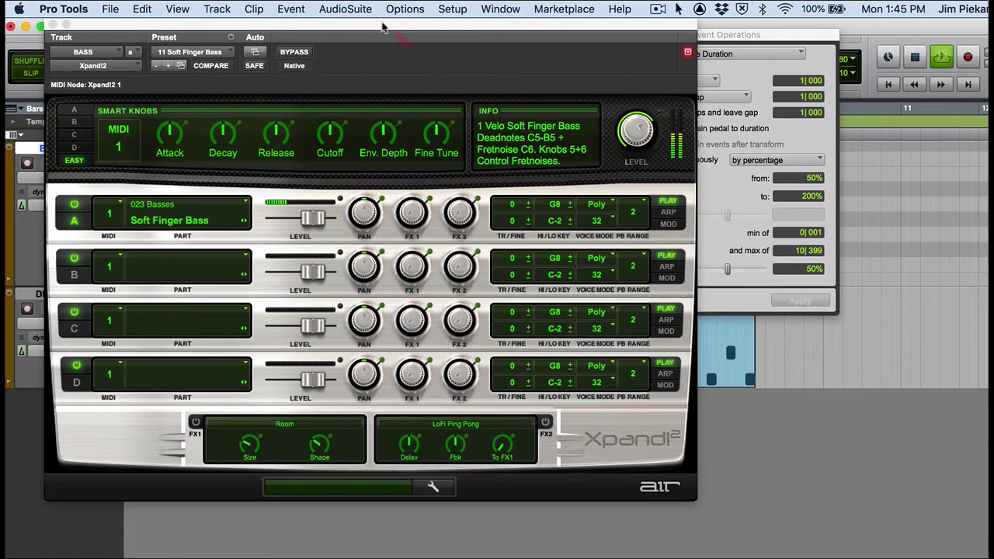
{"action": "left_click_drag", "start_coordinate": [383, 28], "coordinate": [378, 40]}
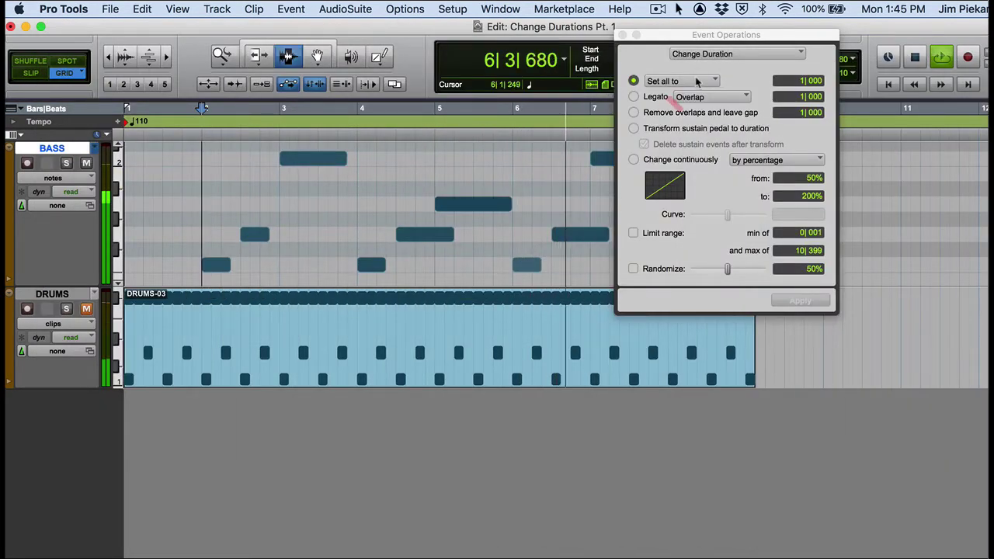
- Stop playback and, with the Grabber, select the first low bass note near bar 2
{"action": "left_click_drag", "start_coordinate": [660, 43], "coordinate": [779, 43]}
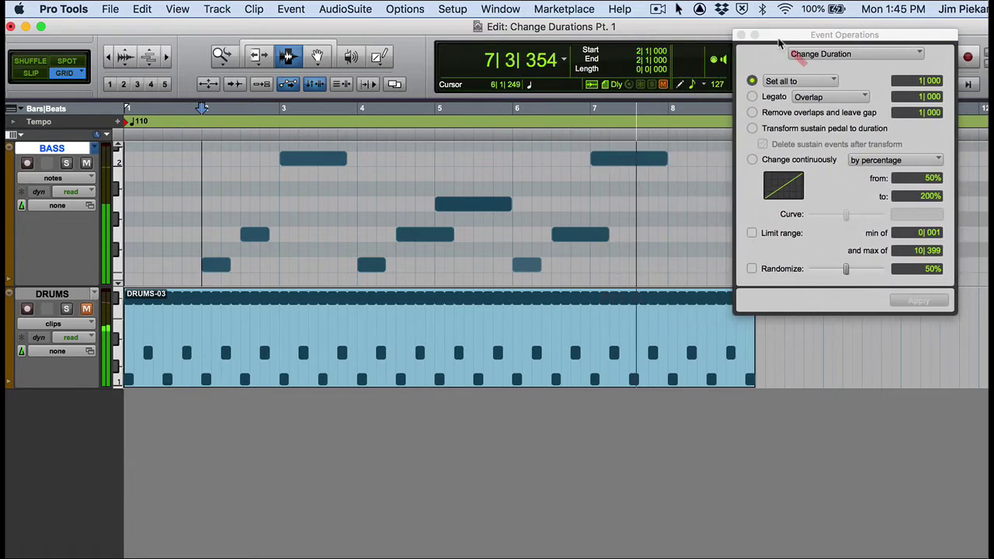
{"action": "key", "text": "space"}
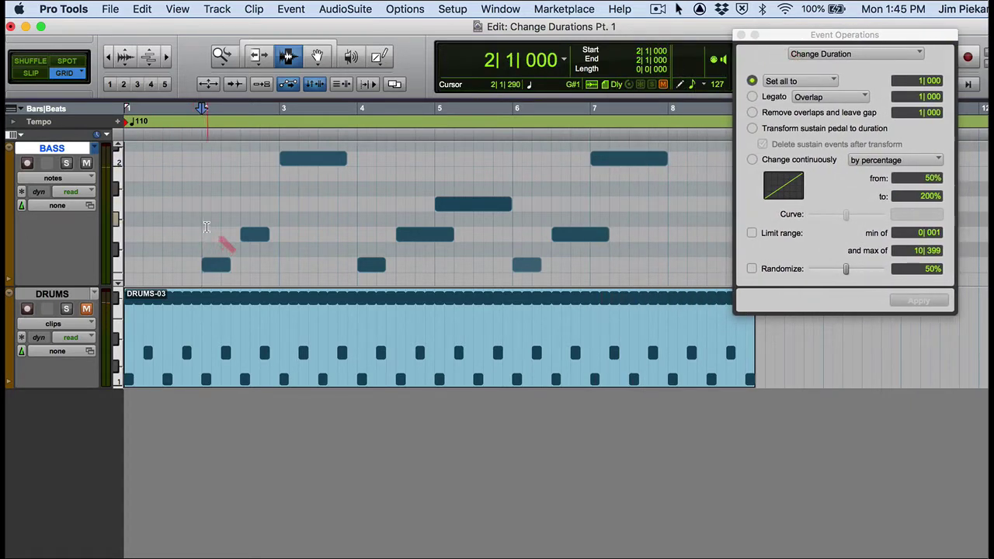
{"action": "left_click", "coordinate": [316, 56]}
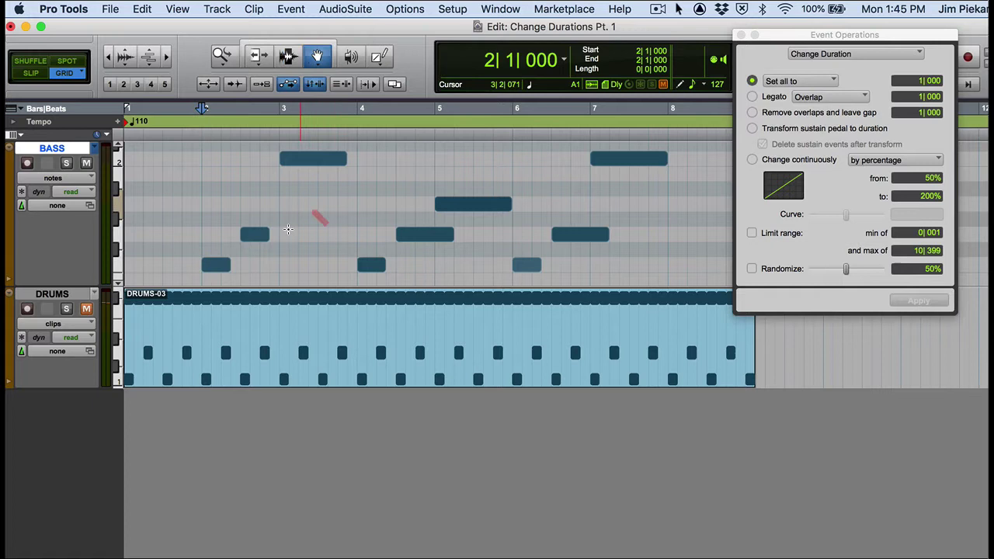
{"action": "left_click", "coordinate": [221, 266]}
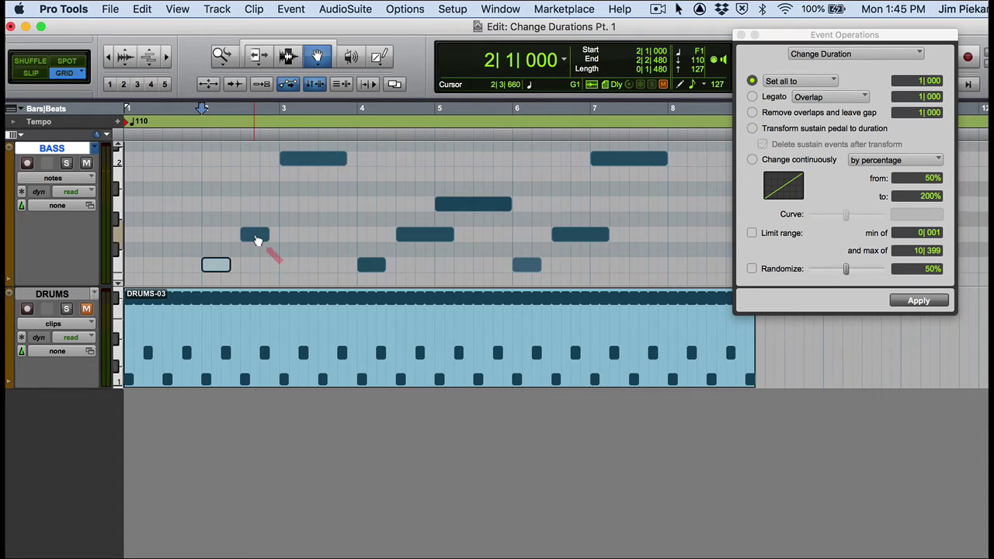
- Select each remaining bass note from bar 2½ through bar 7 to check start and length
{"action": "left_click", "coordinate": [257, 237]}
{"action": "left_click", "coordinate": [319, 160]}
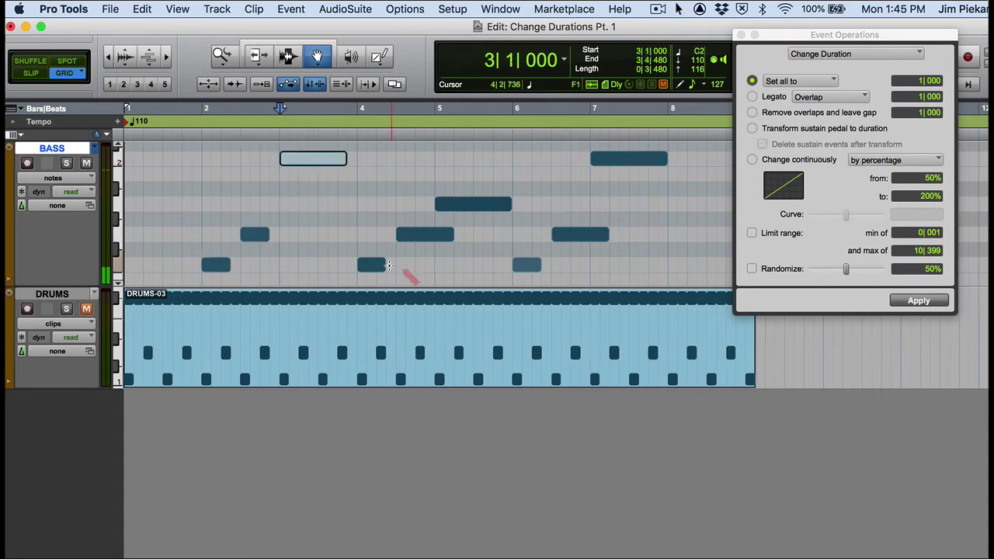
{"action": "left_click", "coordinate": [379, 266]}
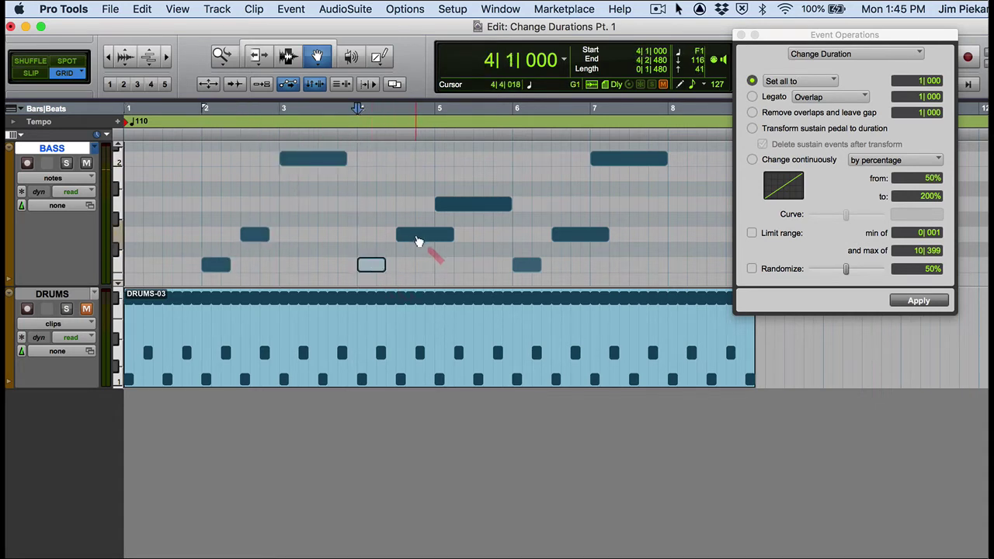
{"action": "left_click", "coordinate": [417, 236]}
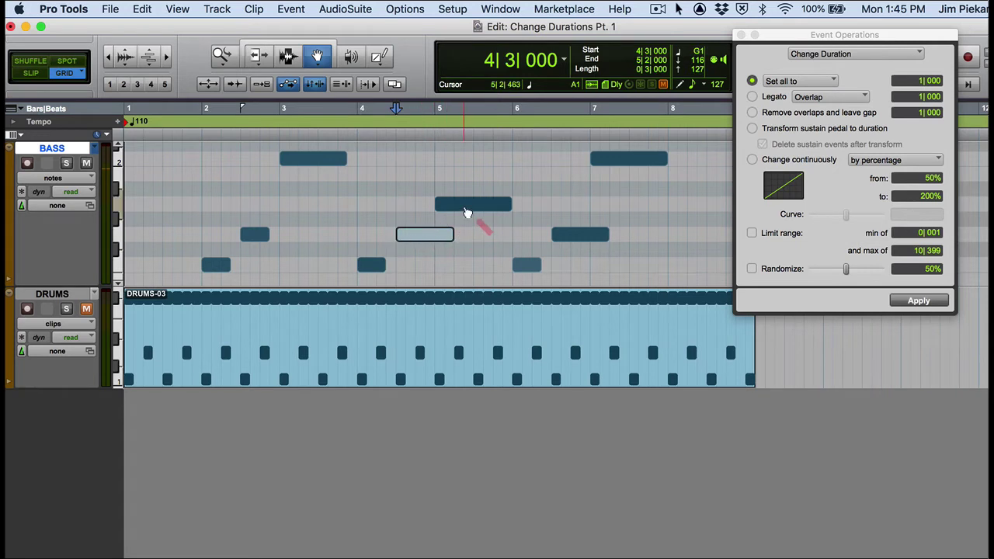
{"action": "left_click", "coordinate": [466, 207]}
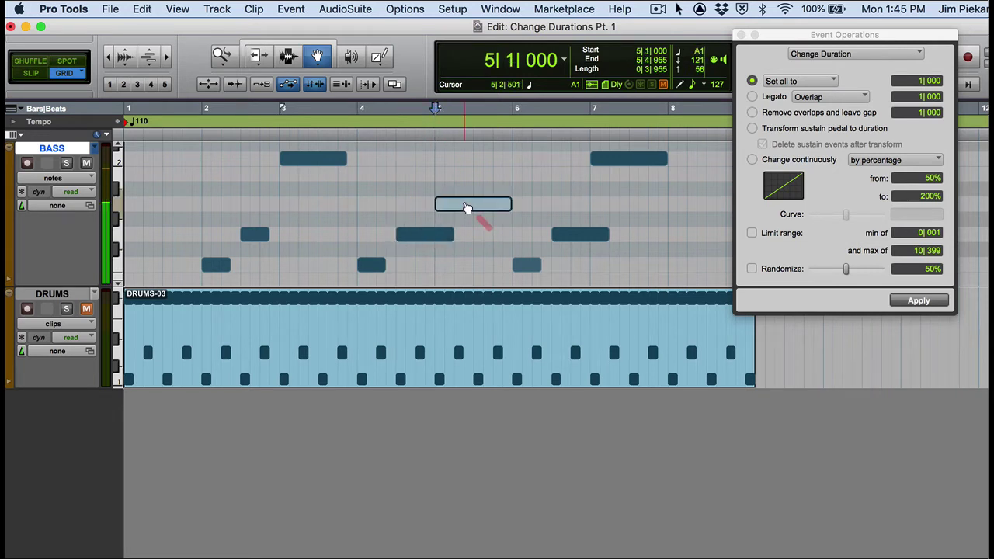
{"action": "left_click", "coordinate": [527, 268]}
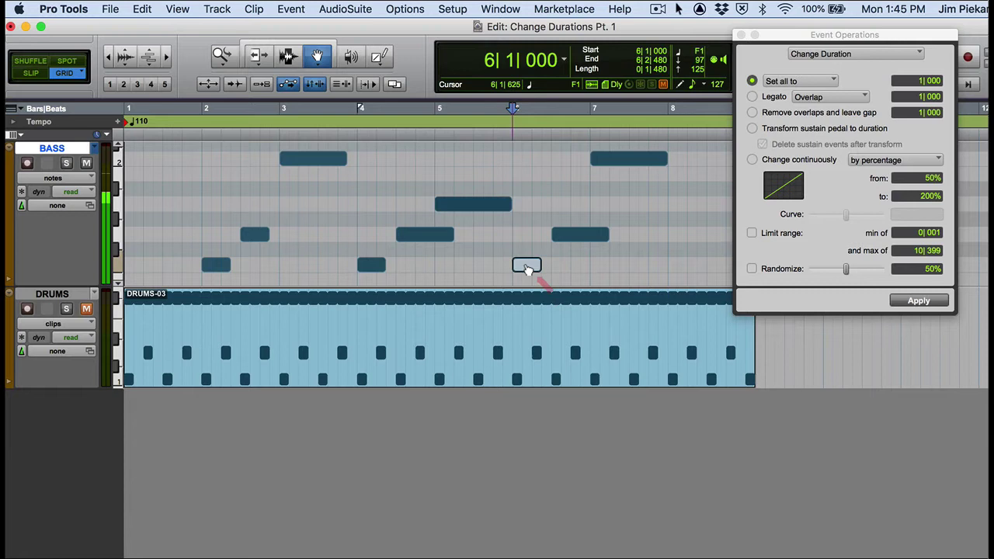
{"action": "left_click", "coordinate": [574, 236]}
{"action": "left_click", "coordinate": [621, 159]}
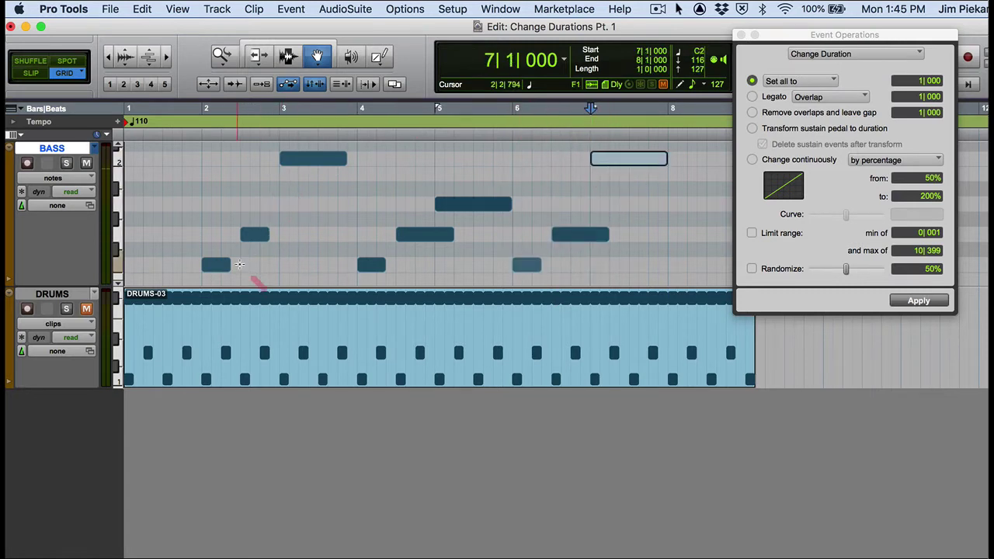
{"action": "left_click", "coordinate": [287, 56]}
{"action": "left_click_drag", "start_coordinate": [281, 173], "coordinate": [269, 178]}
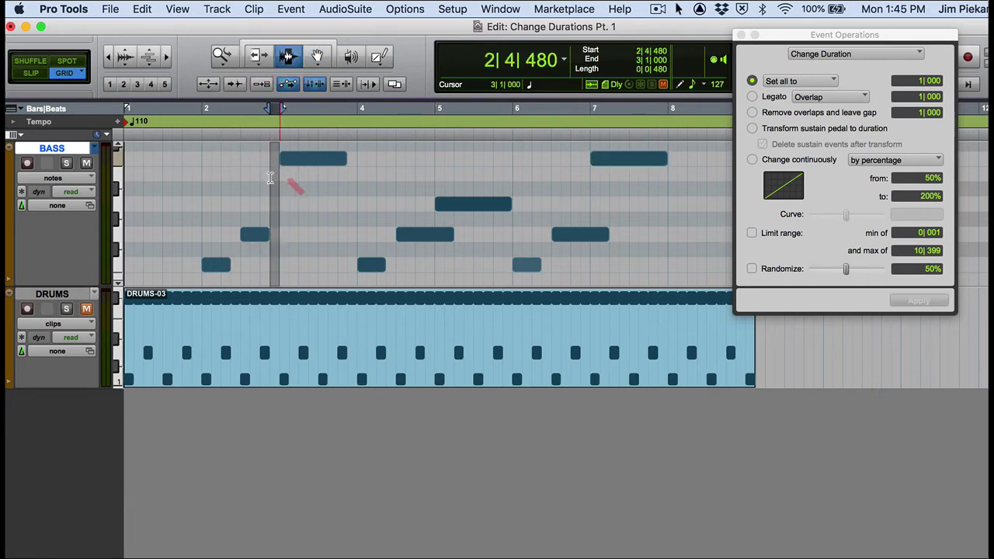
{"action": "left_click", "coordinate": [233, 217]}
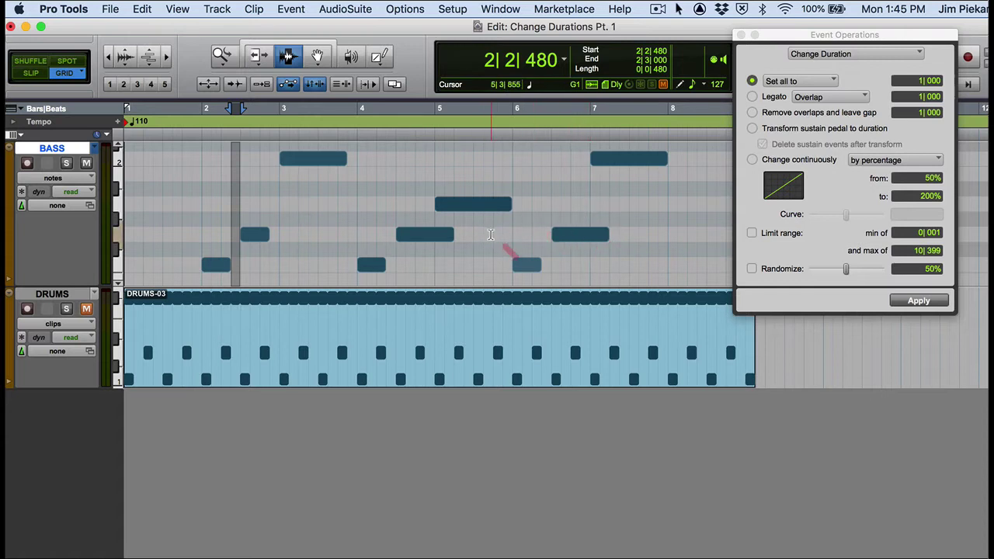
{"action": "left_click_drag", "start_coordinate": [420, 229], "coordinate": [447, 227]}
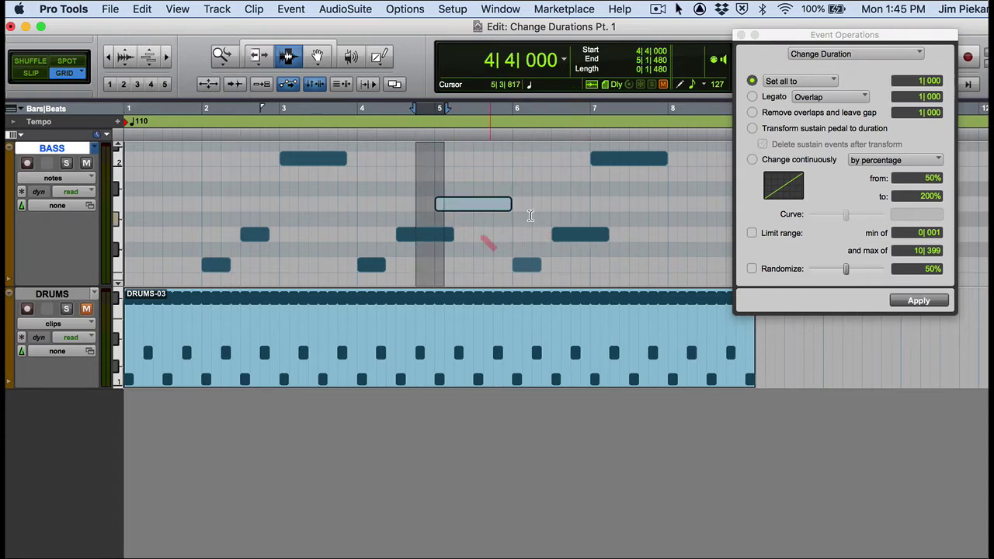
{"action": "left_click_drag", "start_coordinate": [575, 206], "coordinate": [607, 203]}
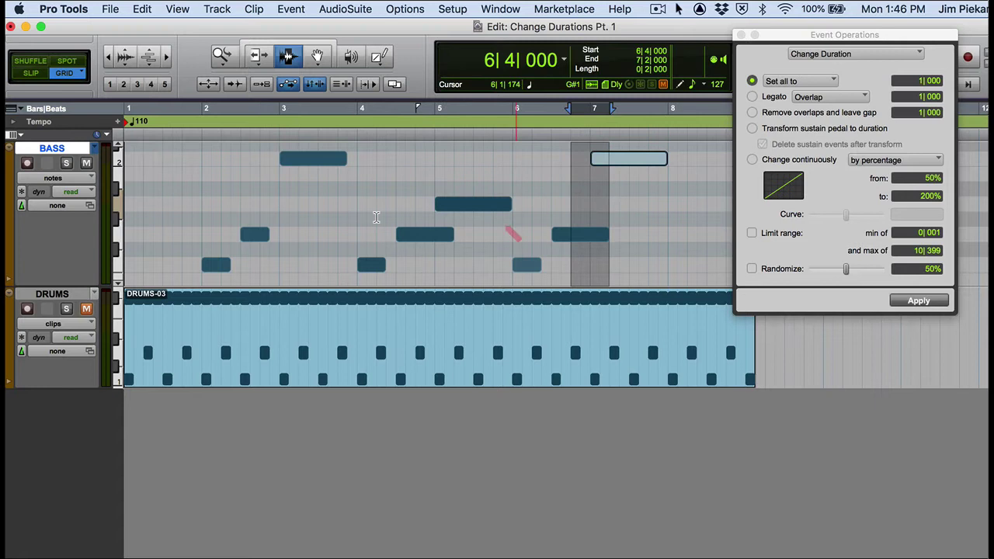
{"action": "left_click", "coordinate": [202, 232]}
{"action": "key", "text": "space"}
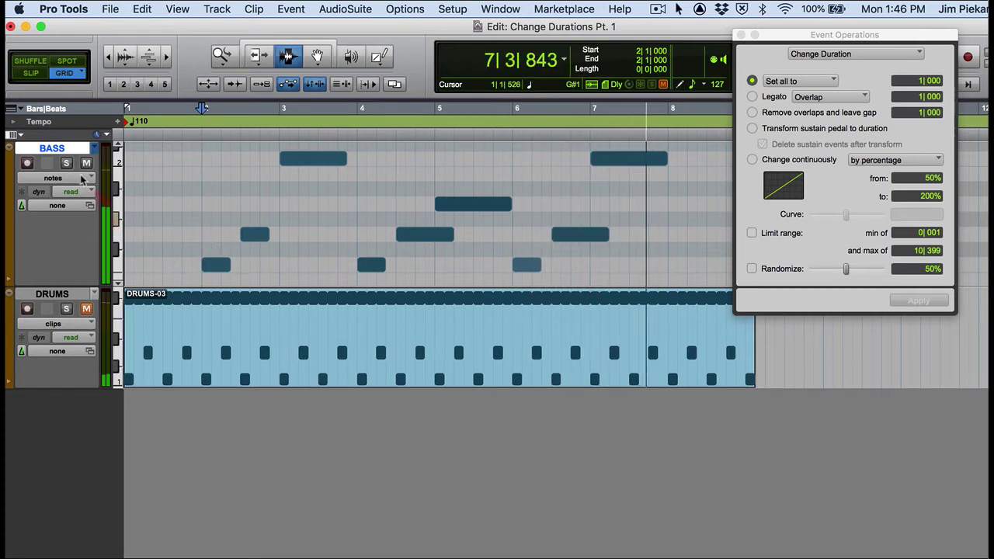
{"action": "key", "text": "space"}
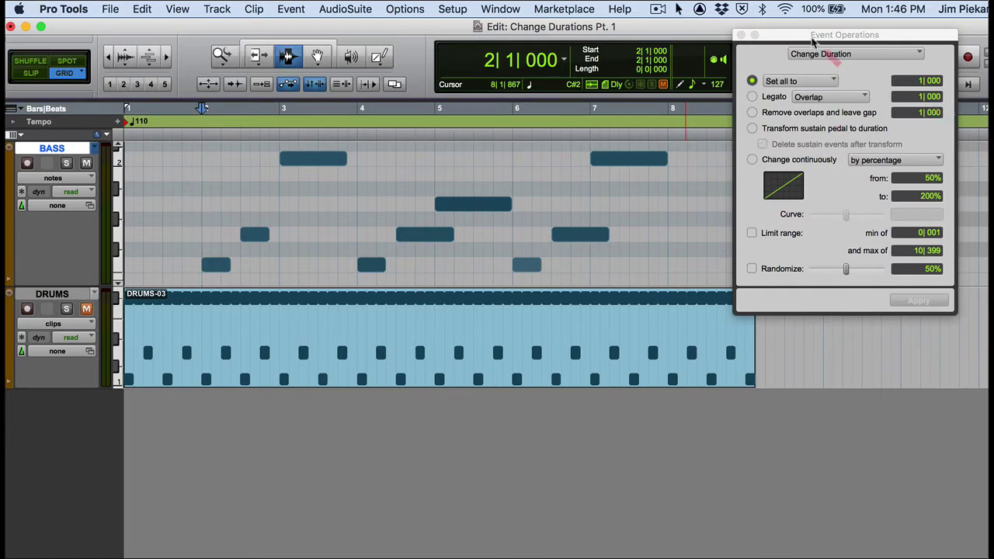
{"action": "left_click_drag", "start_coordinate": [813, 40], "coordinate": [701, 54]}
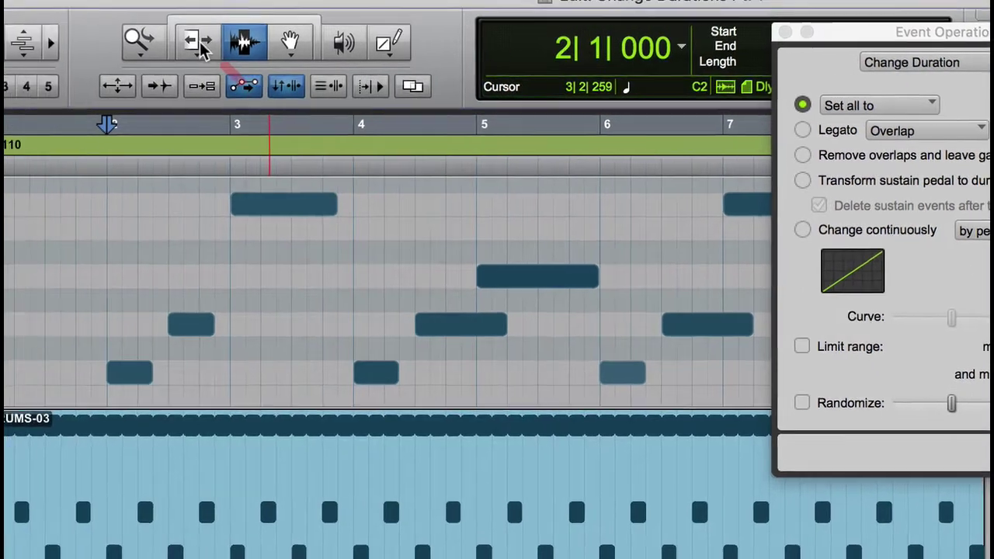
- With the Trim tool, extend the bar 2 through bar 4 bass notes to the next notes
{"action": "left_click", "coordinate": [199, 43]}
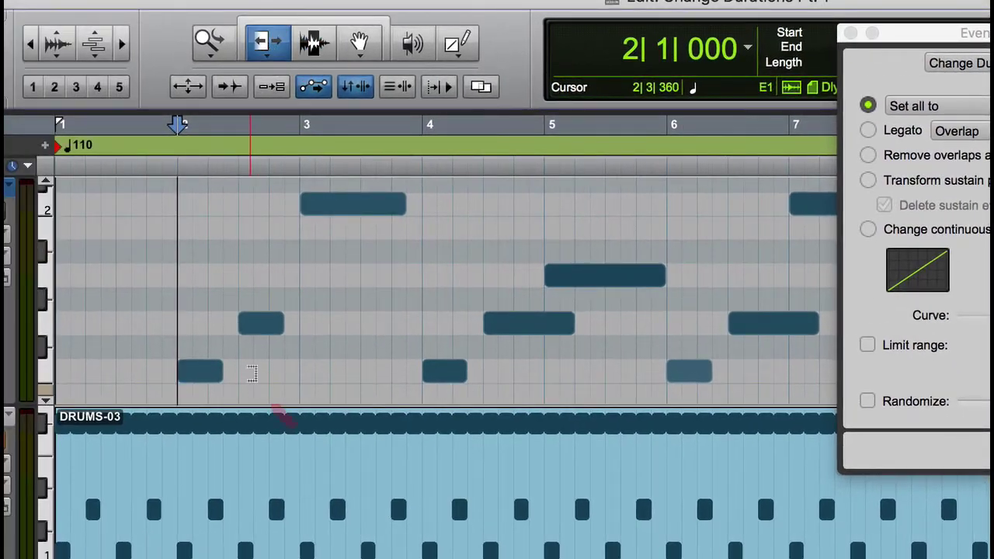
{"action": "left_click_drag", "start_coordinate": [212, 326], "coordinate": [228, 326]}
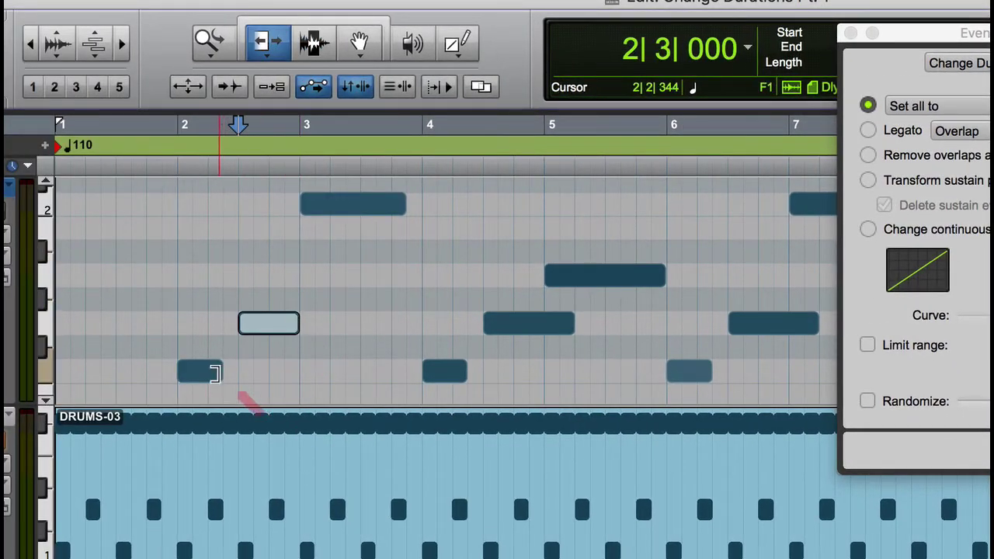
{"action": "left_click_drag", "start_coordinate": [221, 372], "coordinate": [237, 371]}
{"action": "left_click_drag", "start_coordinate": [404, 204], "coordinate": [419, 205]}
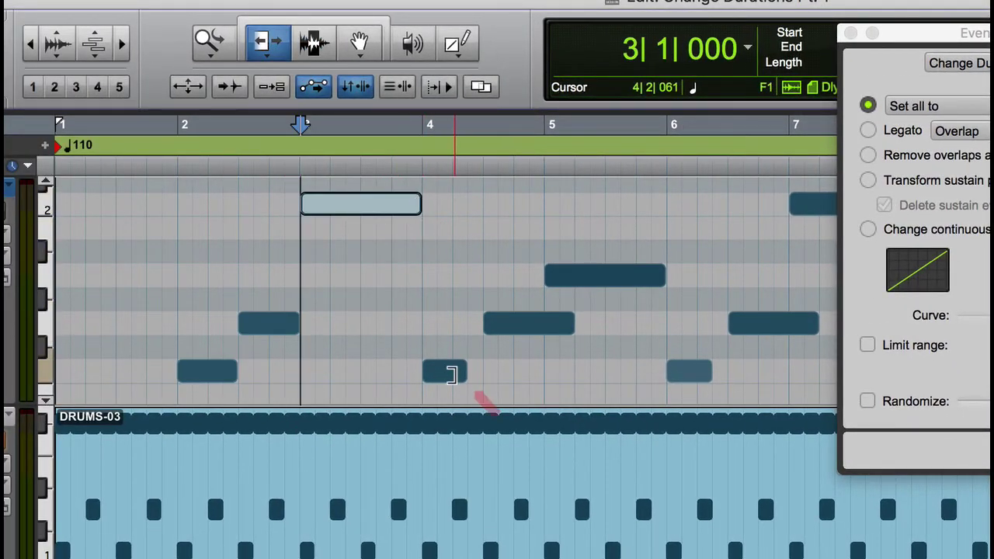
{"action": "left_click_drag", "start_coordinate": [465, 372], "coordinate": [481, 372]}
- Extend the bar 4½, 6 and 6½ notes to the following notes and close Event Operations
{"action": "left_click_drag", "start_coordinate": [560, 328], "coordinate": [543, 326]}
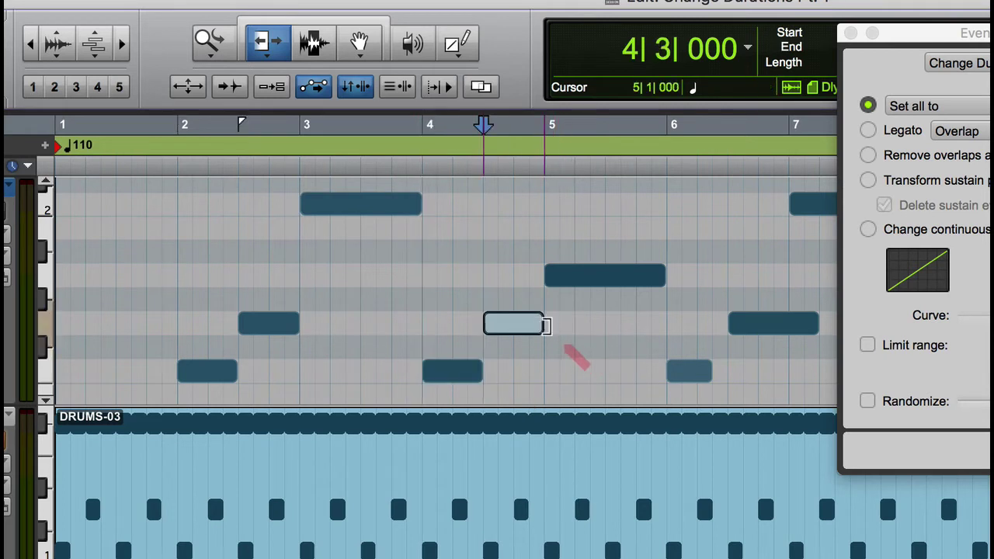
{"action": "left_click", "coordinate": [703, 370]}
{"action": "left_click_drag", "start_coordinate": [725, 374], "coordinate": [728, 373]}
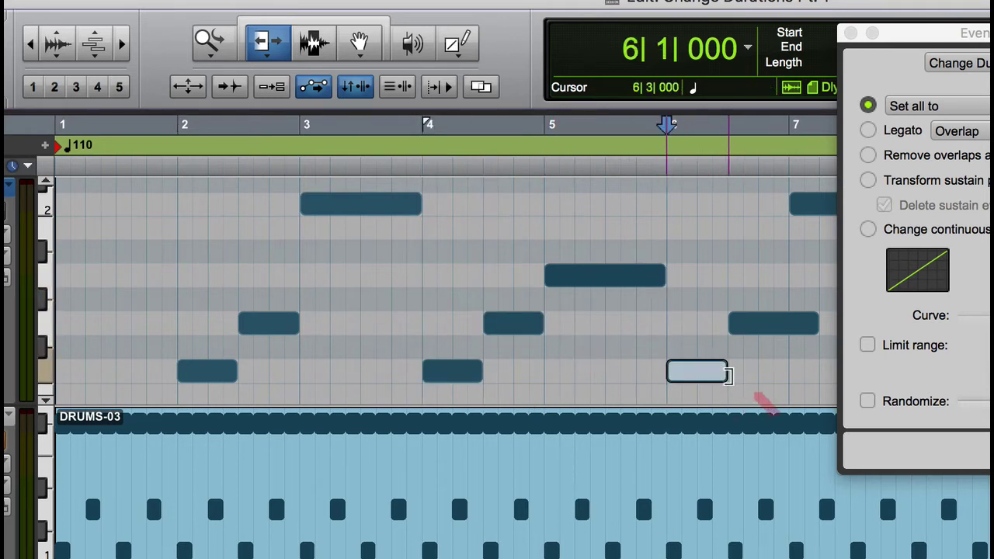
{"action": "key", "text": "super+w"}
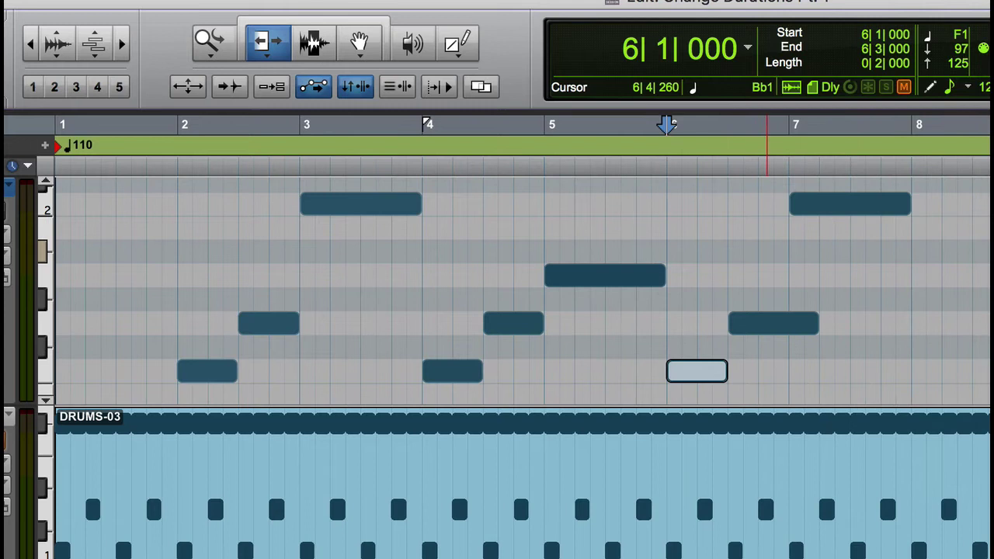
{"action": "mouse_move", "coordinate": [802, 327]}
{"action": "left_mouse_down"}
{"action": "mouse_move", "coordinate": [773, 326]}
{"action": "mouse_move", "coordinate": [787, 325]}
{"action": "left_mouse_up"}
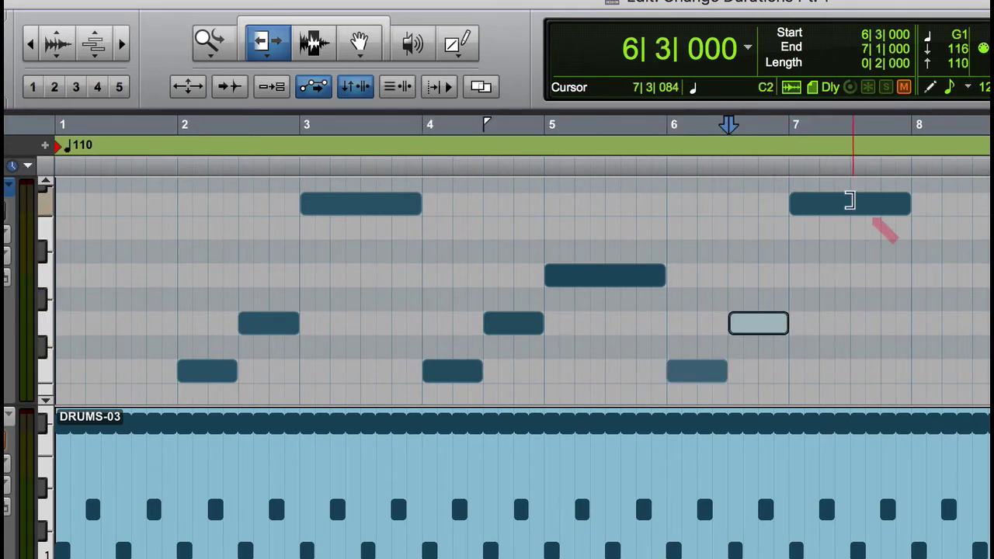
- Undo the note trims twice, return to the Selector tool, and reopen Change Duration with Alt+4
{"action": "key", "text": "super+z"}
{"action": "key", "text": "super+z"}
{"action": "key", "text": "super+z"}
{"action": "key", "text": "super+z"}
{"action": "key", "text": "super+z"}
{"action": "key", "text": "super+z"}
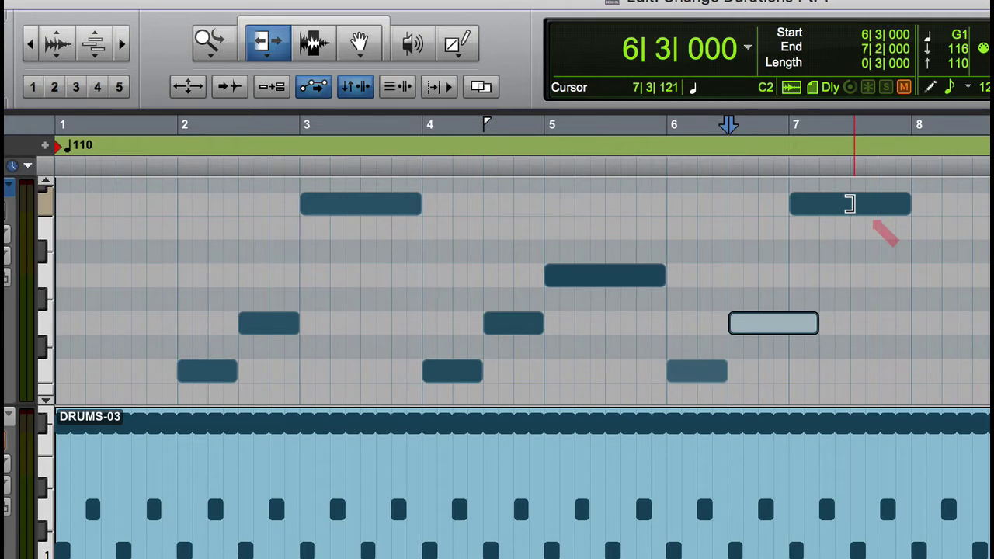
{"action": "key", "text": "super+z"}
{"action": "key", "text": "super+z"}
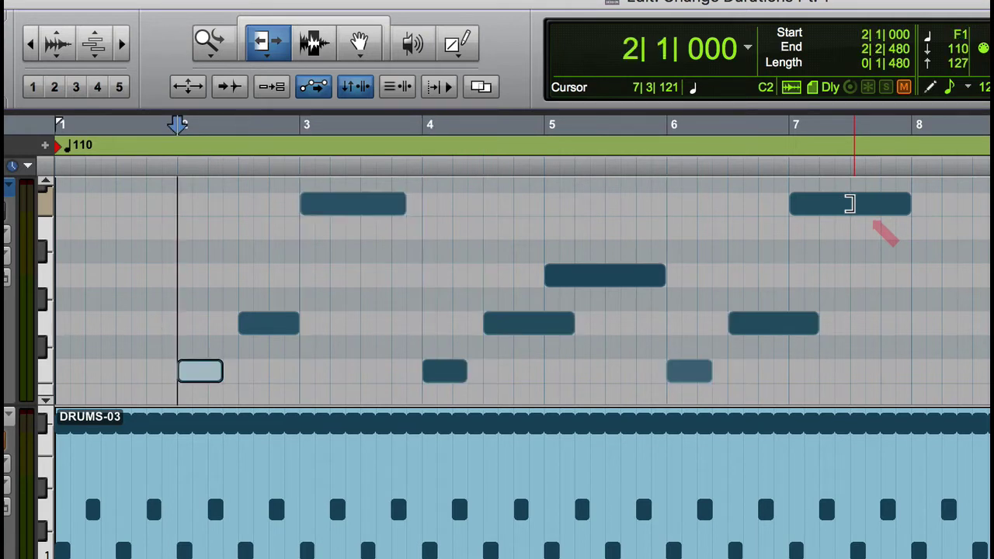
{"action": "left_click", "coordinate": [319, 47]}
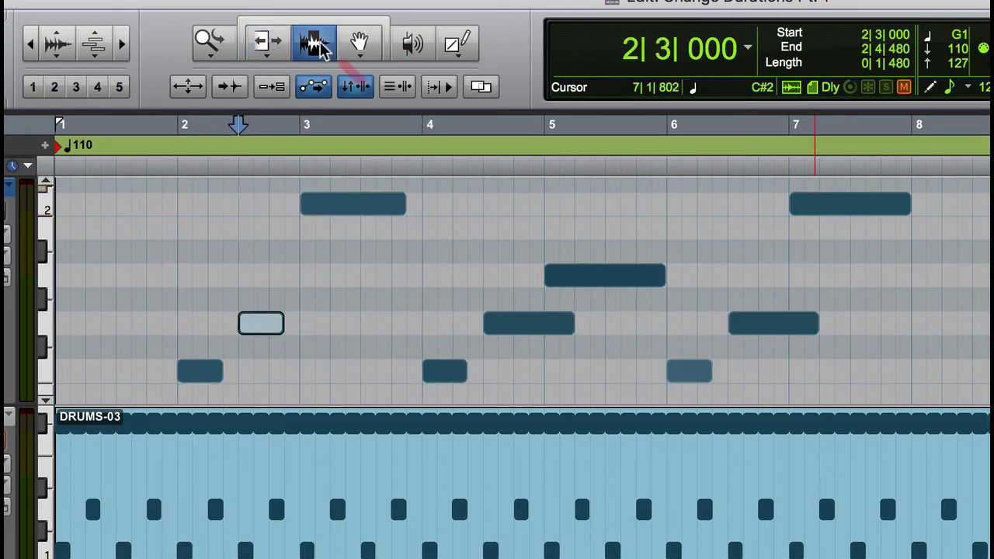
{"action": "key", "text": "alt+4"}
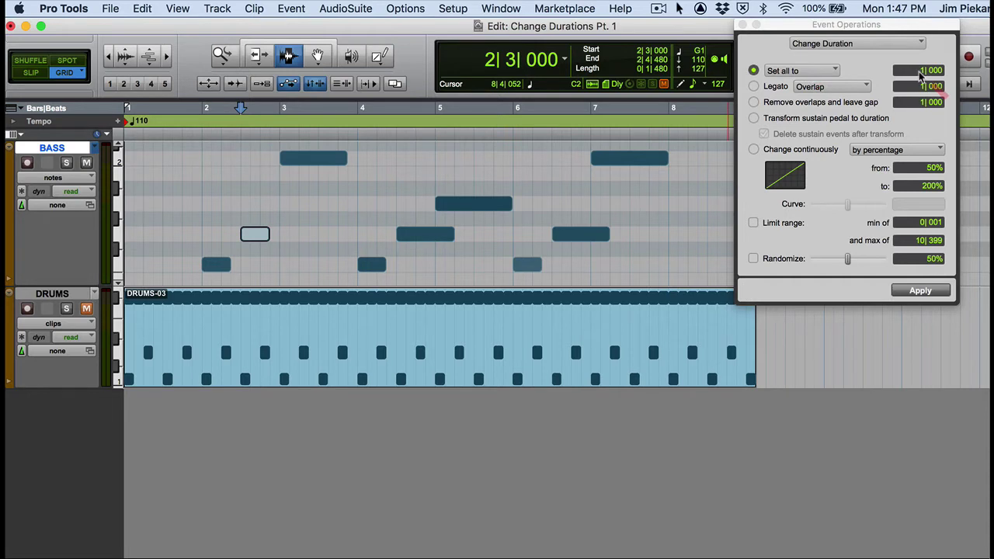
- Choose Legato, select the bass notes from bar 2 to 8, and apply a 1|000 overlap
{"action": "left_click_drag", "start_coordinate": [859, 35], "coordinate": [826, 35]}
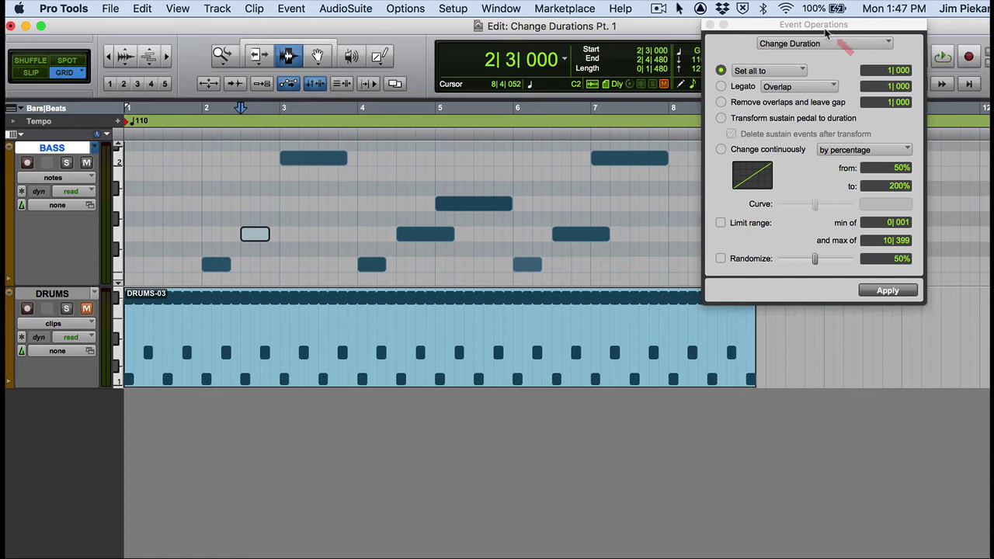
{"action": "left_click", "coordinate": [721, 86]}
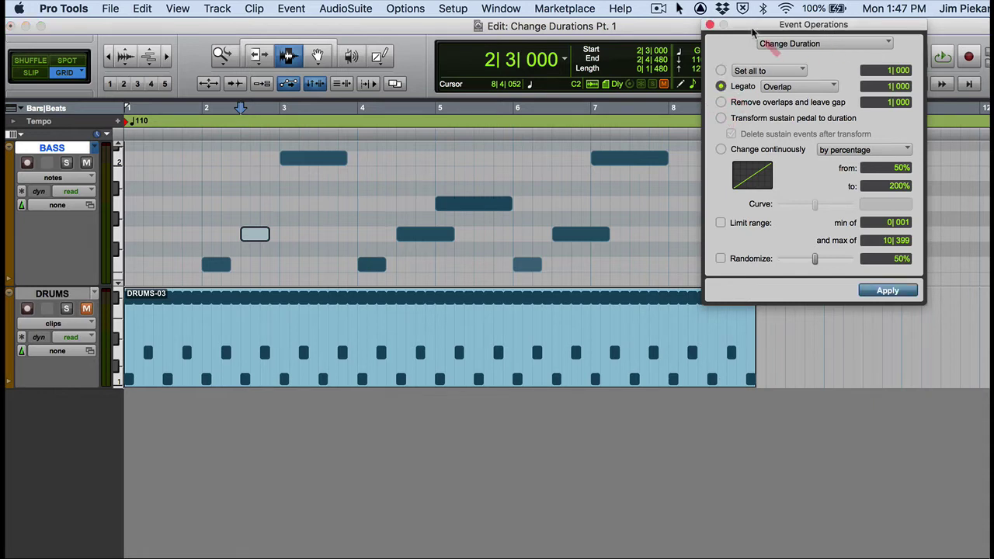
{"action": "left_click_drag", "start_coordinate": [755, 30], "coordinate": [789, 32]}
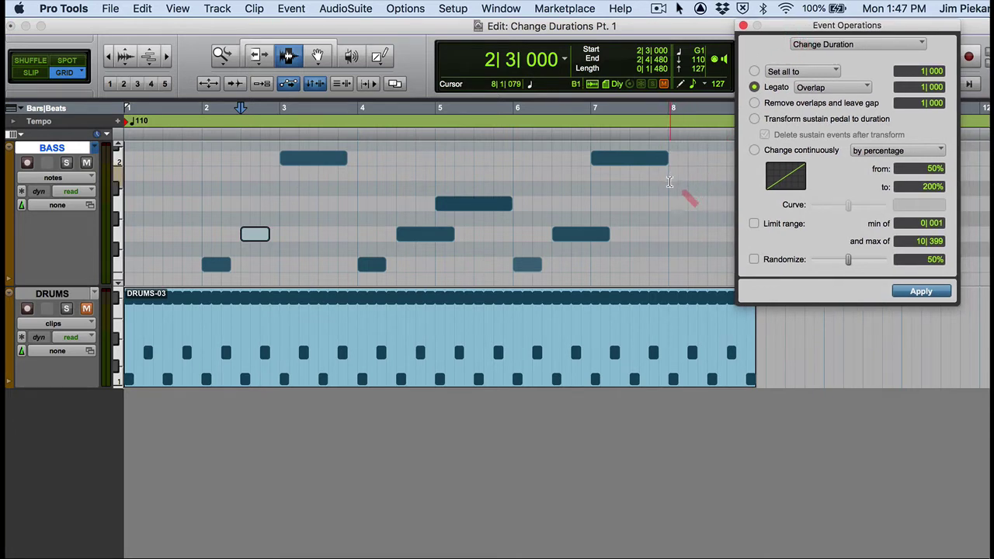
{"action": "left_click_drag", "start_coordinate": [669, 181], "coordinate": [202, 233]}
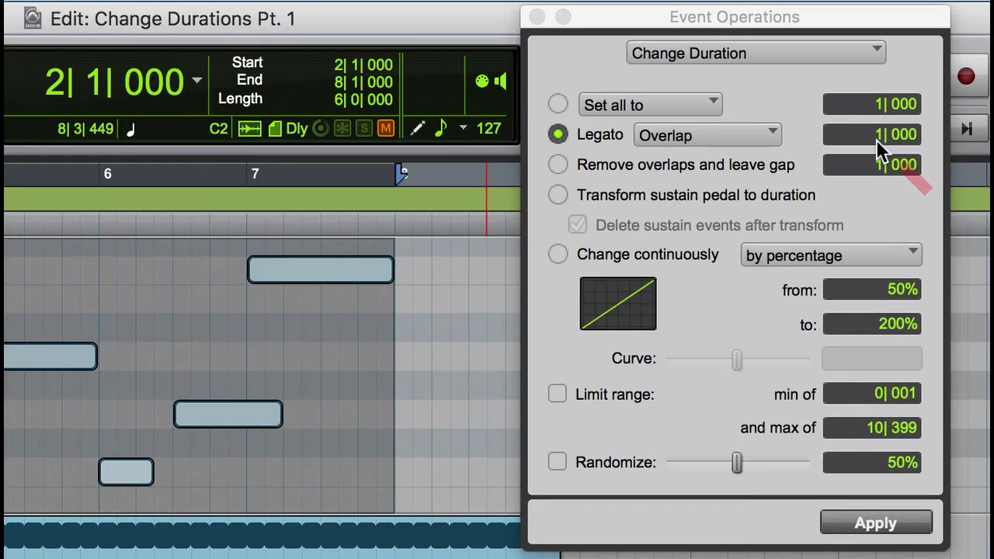
{"action": "left_click", "coordinate": [876, 139]}
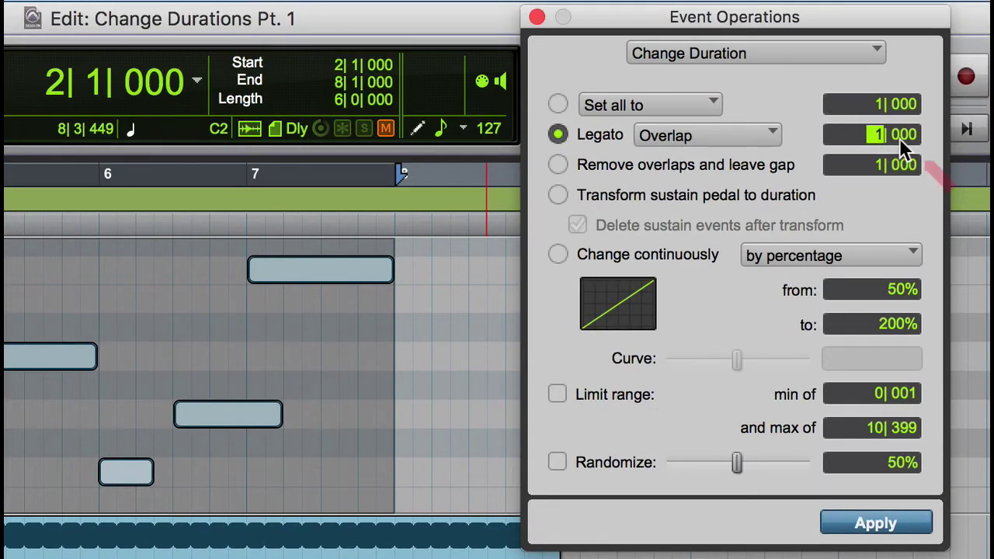
{"action": "left_click", "coordinate": [899, 138]}
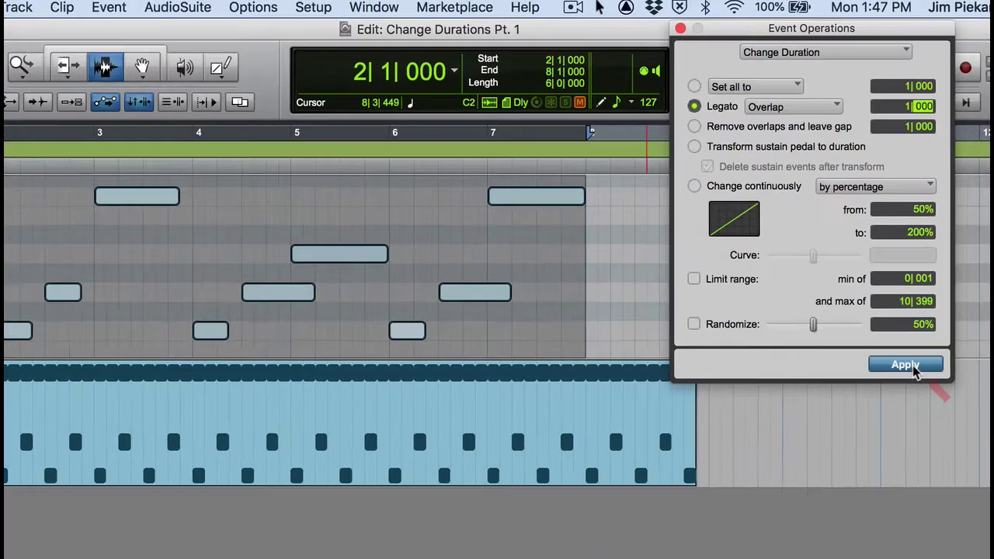
{"action": "left_click", "coordinate": [889, 528]}
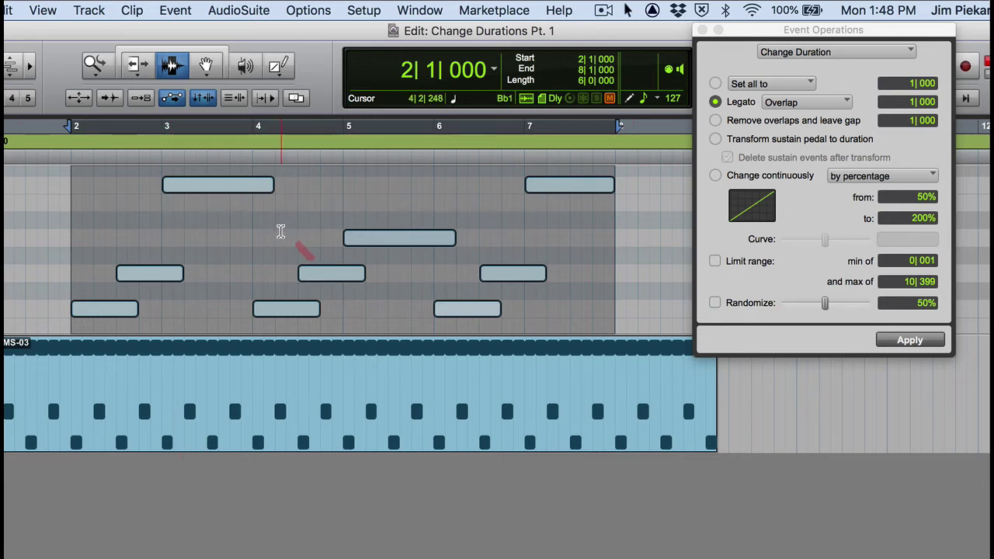
- Undo the overlap, apply Legato with a 0|000 overlap, then deselect the notes
{"action": "key", "text": "super+z"}
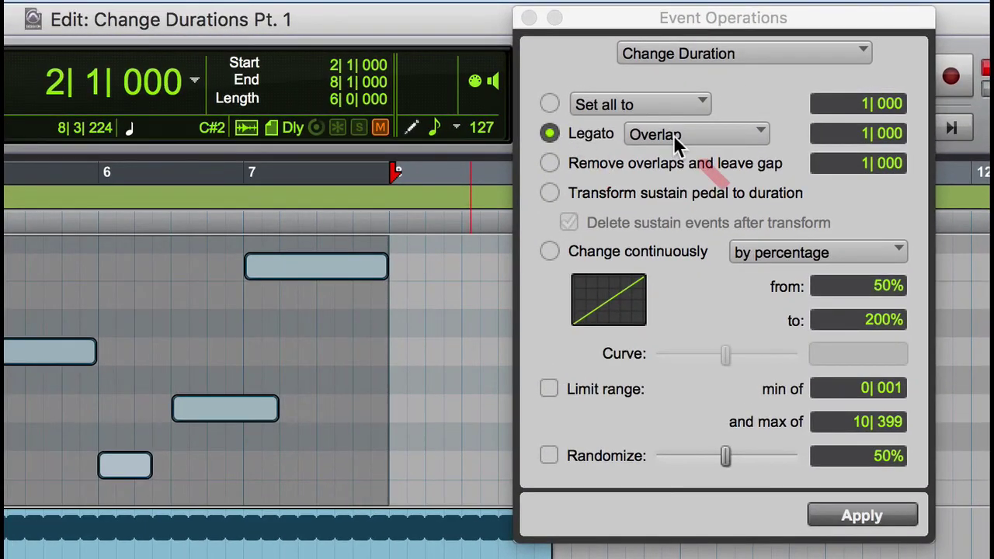
{"action": "left_click", "coordinate": [864, 135]}
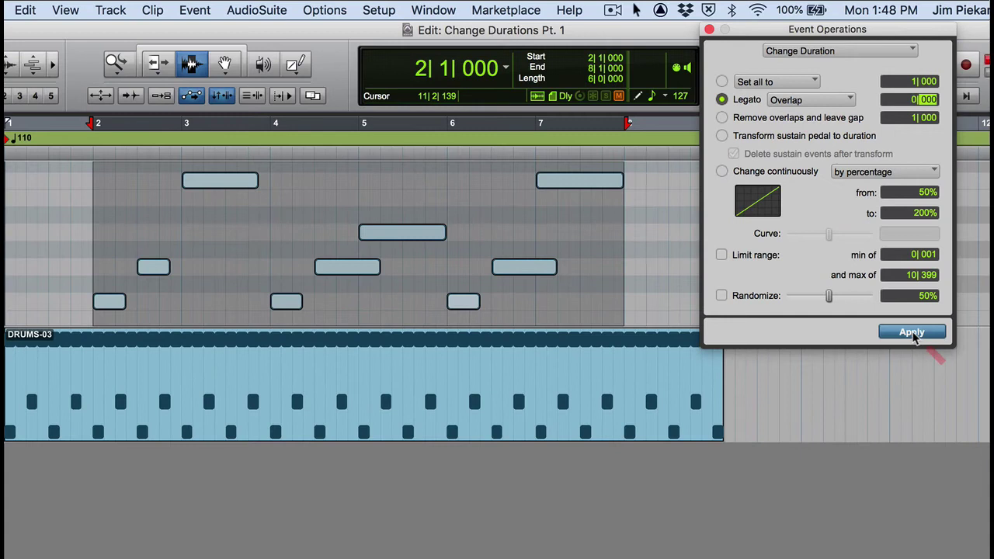
{"action": "left_click", "coordinate": [912, 333]}
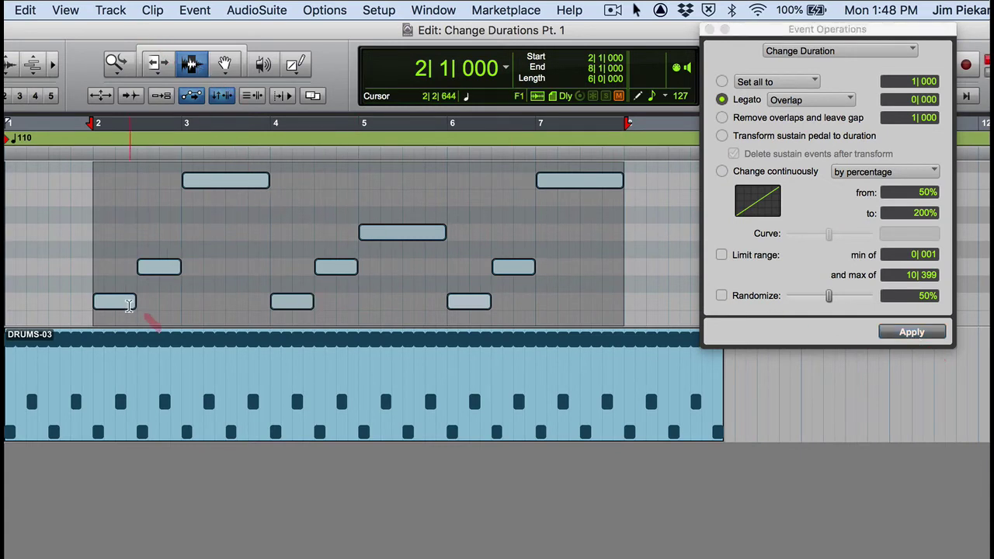
{"action": "left_click", "coordinate": [94, 283]}
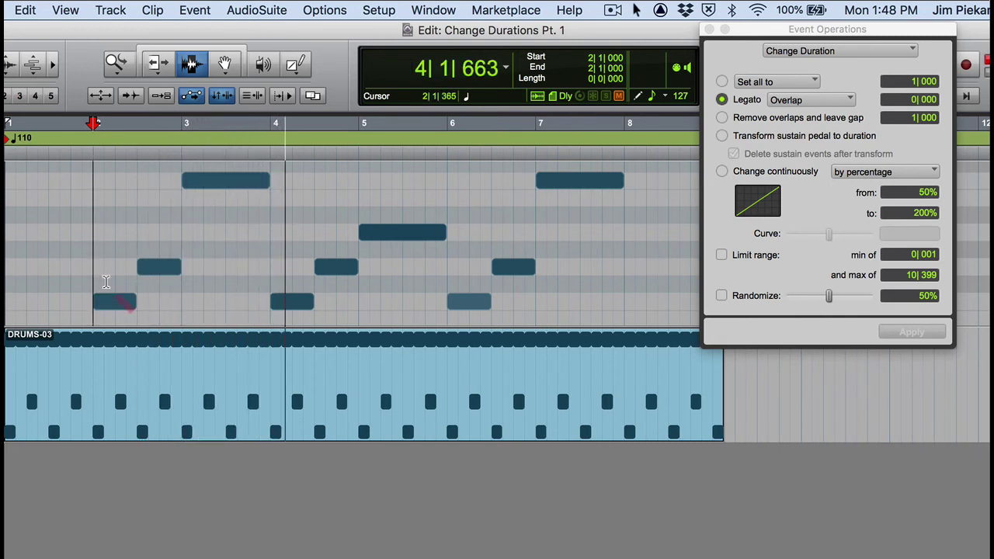
- Stop playback, select bars 2–8, undo the legato, and switch the Legato option to gap
{"action": "key", "text": "space"}
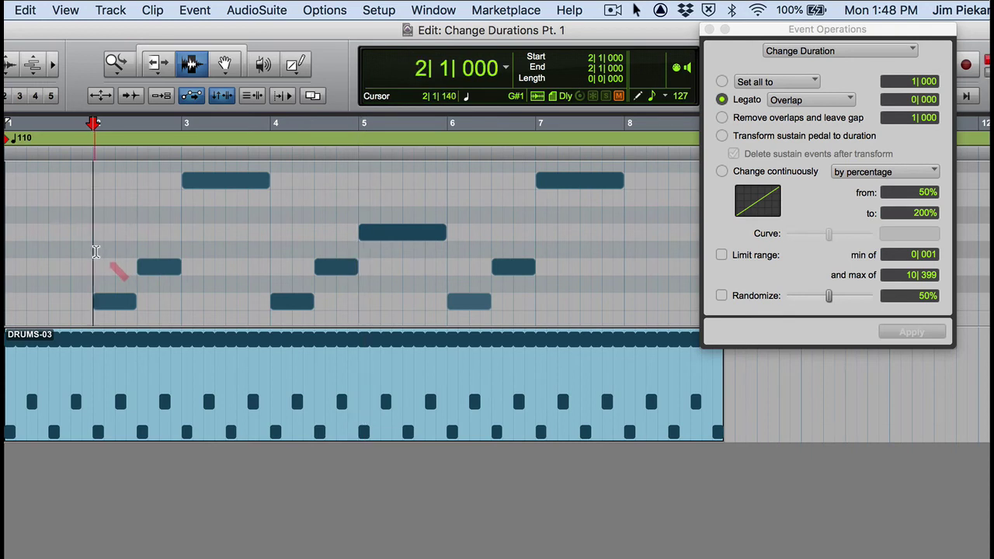
{"action": "left_click_drag", "start_coordinate": [97, 247], "coordinate": [613, 257]}
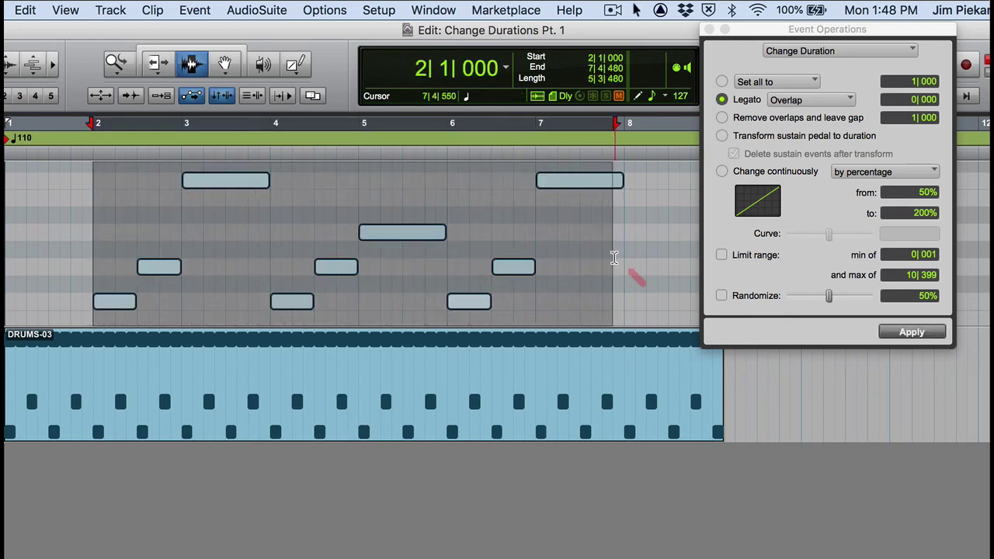
{"action": "key", "text": "super+z"}
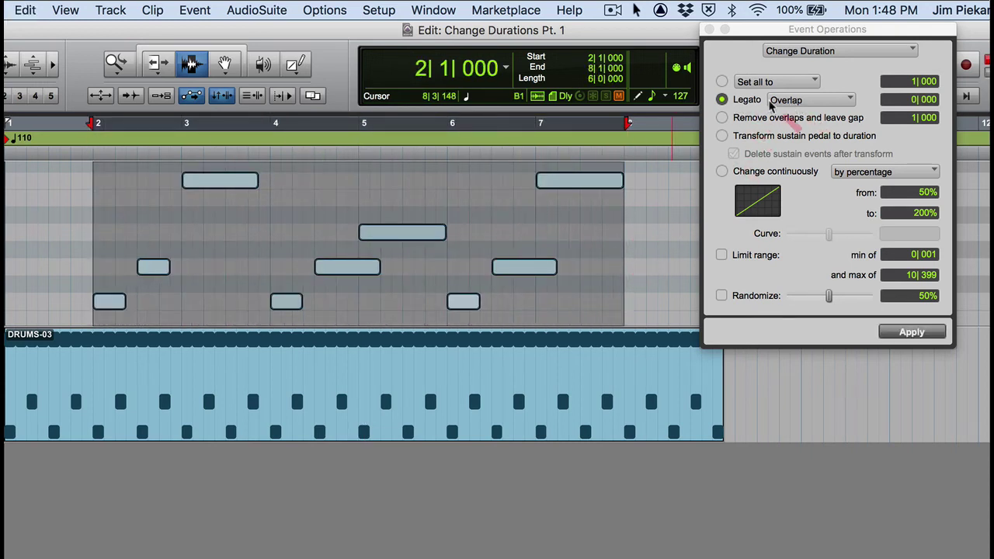
{"action": "left_click", "coordinate": [793, 102]}
{"action": "left_click", "coordinate": [794, 121]}
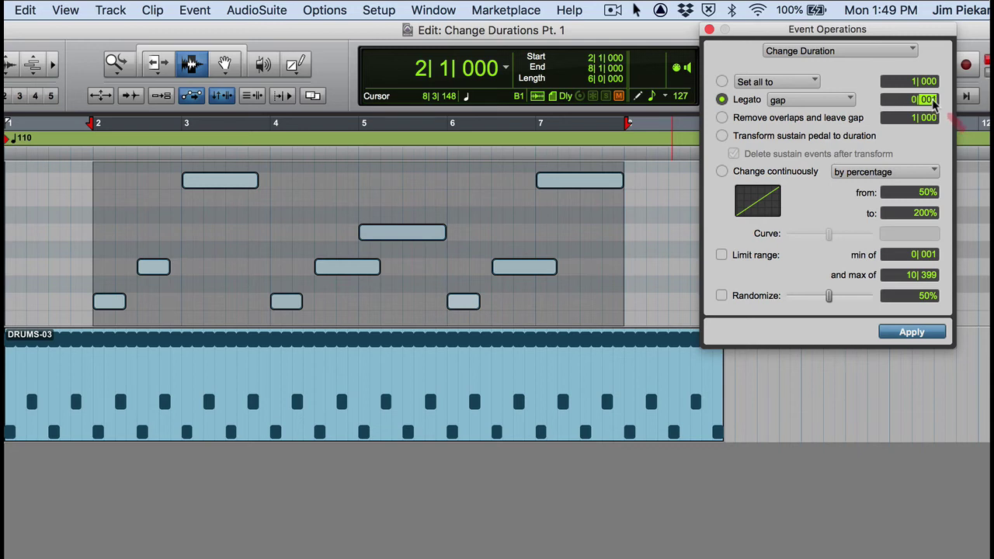
- Enter a 10-tick gap and, after trying other duration modes, reselect Legato
{"action": "type", "text": "10"}
{"action": "left_click", "coordinate": [919, 136]}
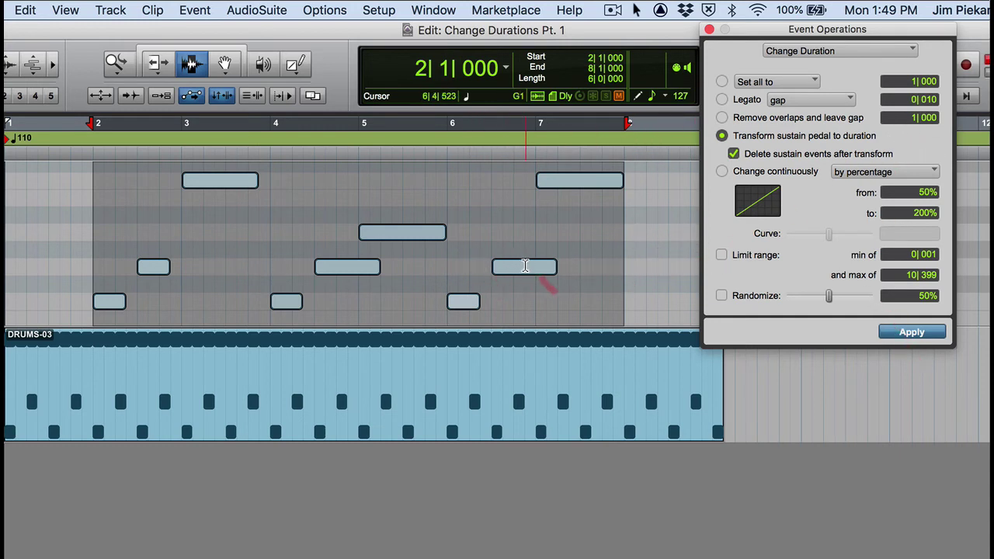
{"action": "left_click", "coordinate": [568, 156]}
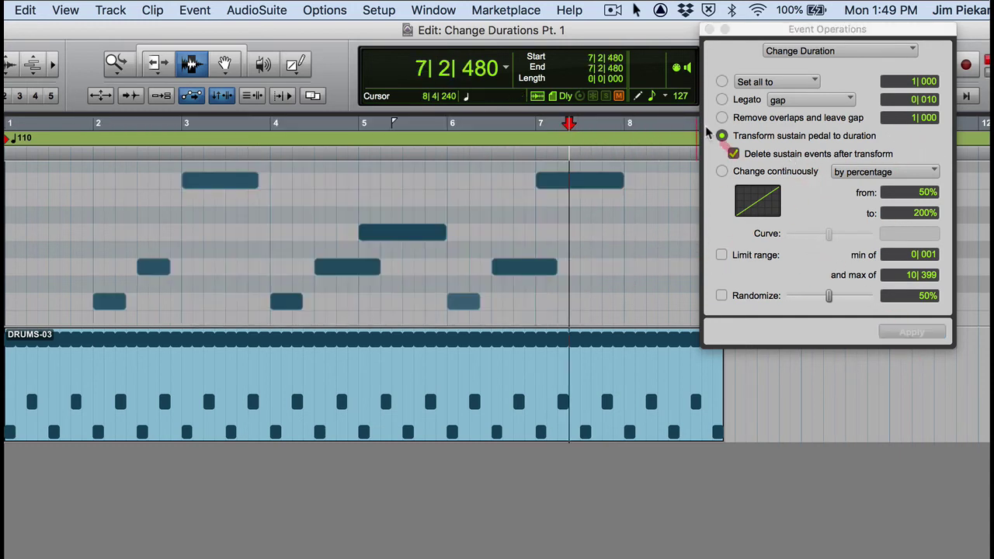
{"action": "left_click", "coordinate": [722, 81]}
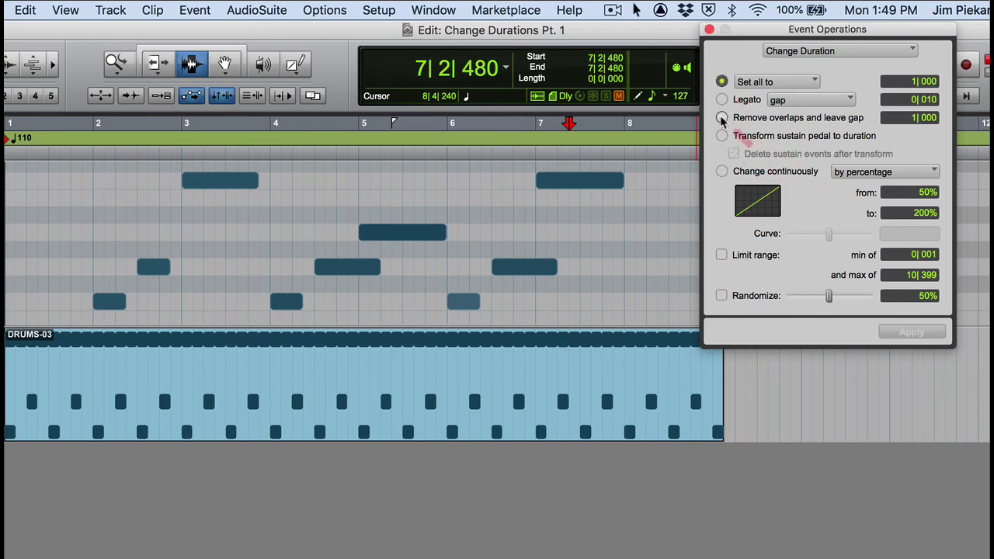
{"action": "left_click", "coordinate": [722, 100]}
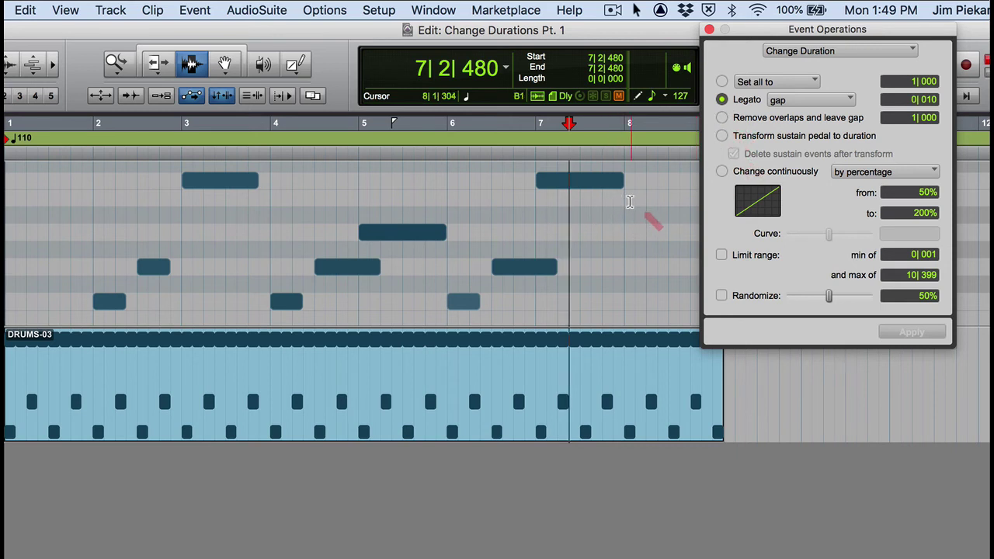
- Select the bass notes from bar 8 back to bar 1 and apply the 0|010 gap legato
{"action": "left_click_drag", "start_coordinate": [627, 206], "coordinate": [70, 233]}
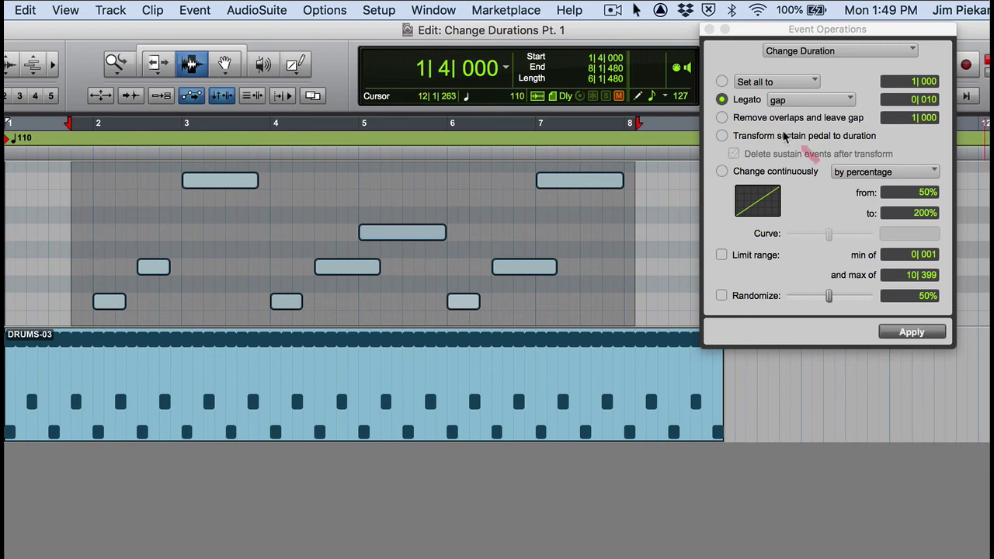
{"action": "left_click", "coordinate": [927, 99]}
{"action": "left_click", "coordinate": [912, 332]}
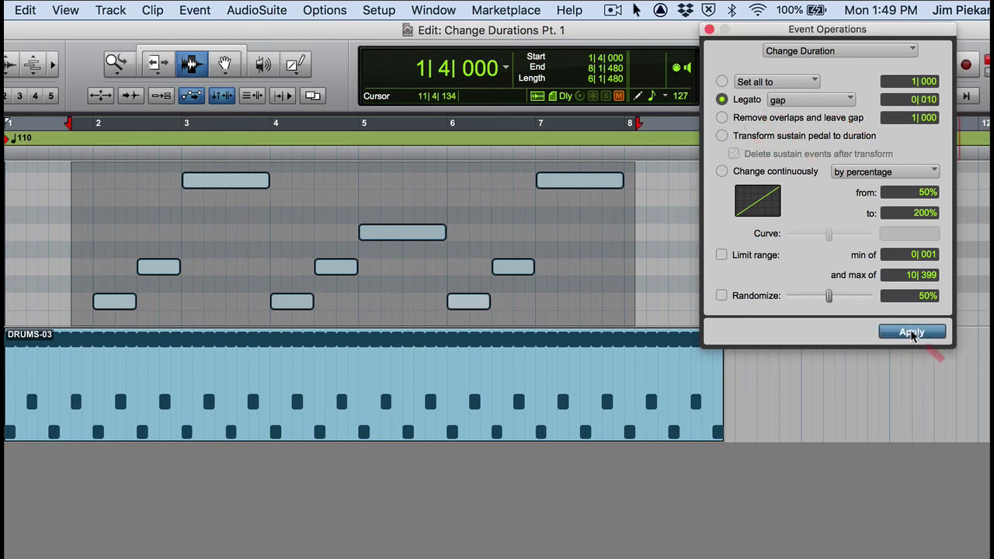
{"action": "left_click", "coordinate": [533, 269]}
{"action": "key", "text": "super+bracketright"}
{"action": "key", "text": "super+bracketright"}
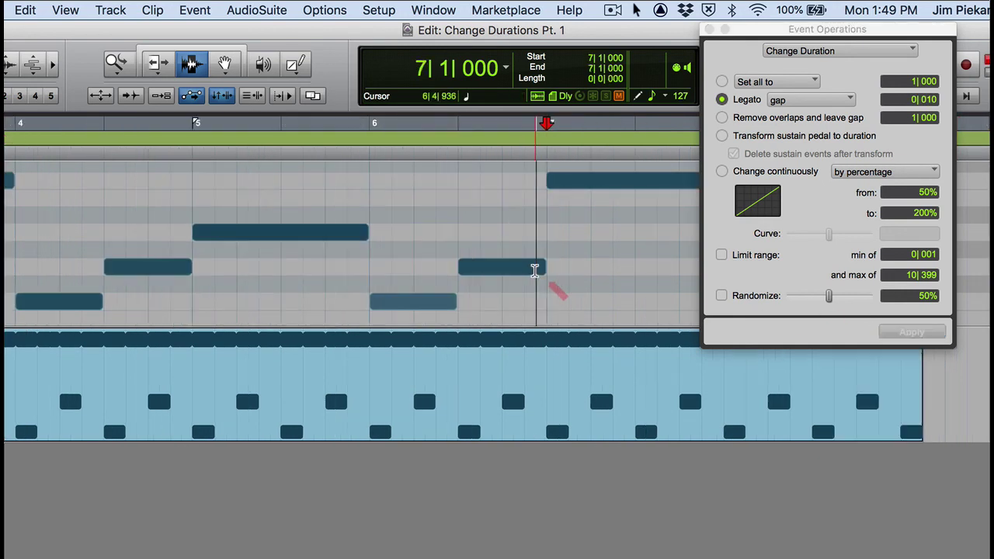
{"action": "key", "text": "super+bracketright"}
{"action": "key", "text": "super+bracketright"}
{"action": "key", "text": "super+bracketright"}
{"action": "key", "text": "super+bracketright"}
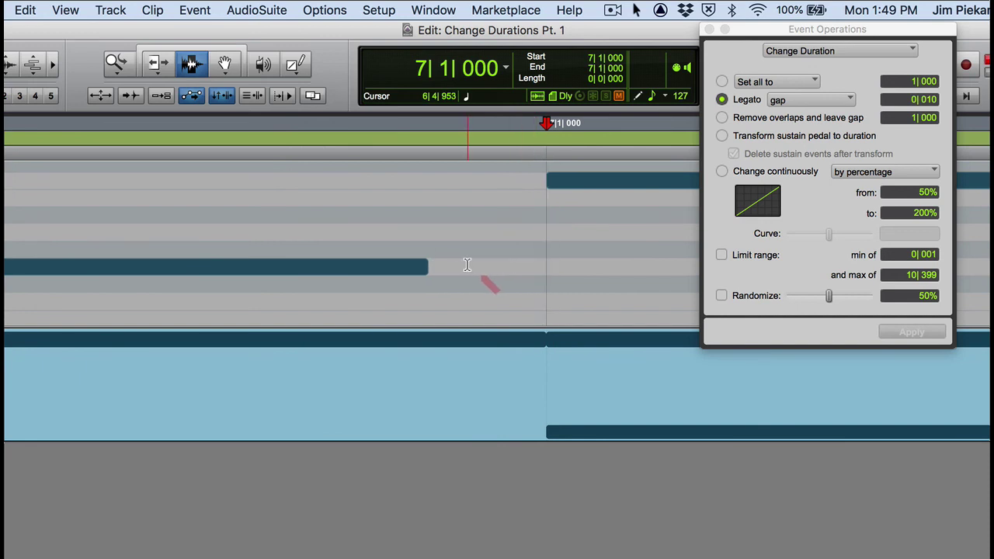
{"action": "key", "text": "Return"}
{"action": "key", "text": "super+bracketleft"}
{"action": "key", "text": "super+bracketleft"}
{"action": "key", "text": "super+bracketleft"}
{"action": "key", "text": "super+bracketleft"}
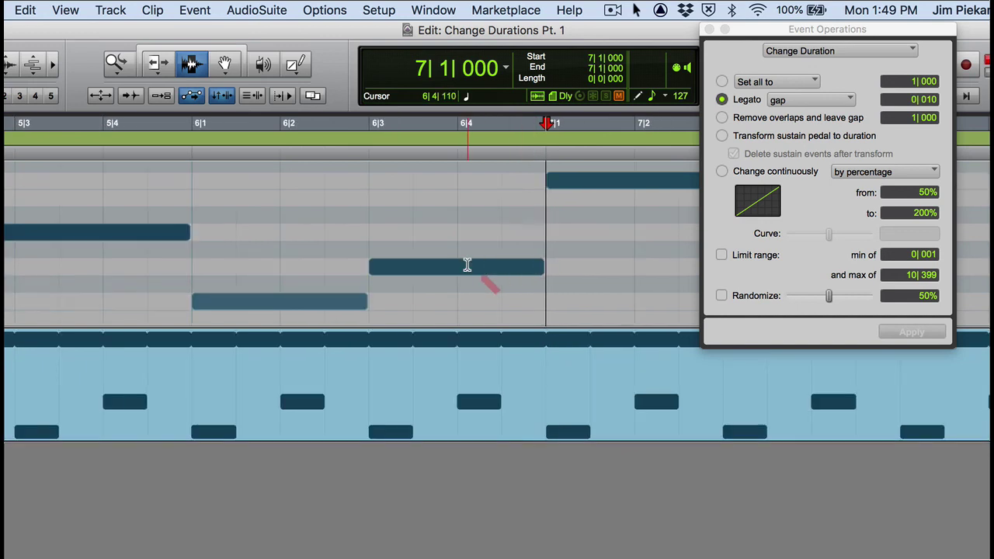
{"action": "key", "text": "super+bracketleft"}
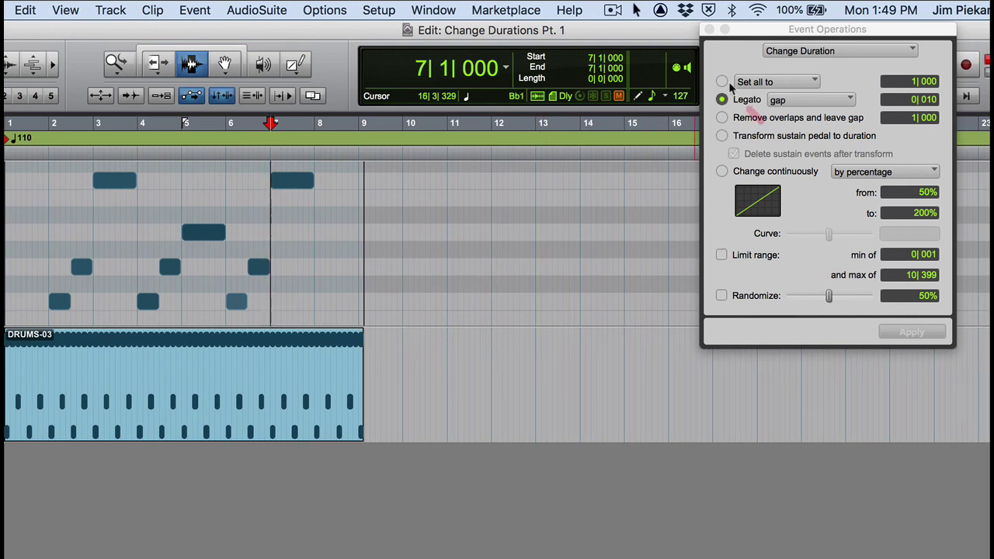
{"action": "left_click_drag", "start_coordinate": [742, 36], "coordinate": [588, 43]}
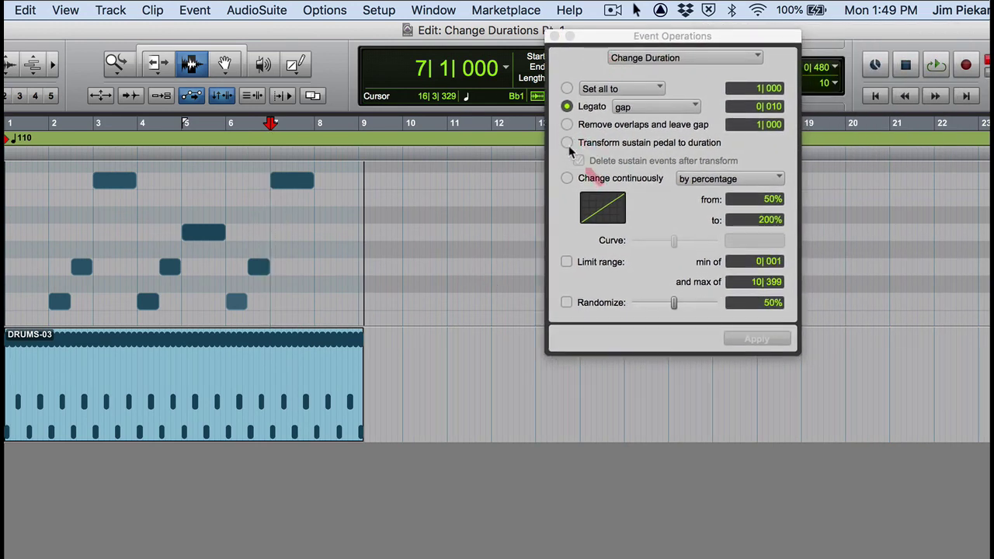
{"action": "mouse_move", "coordinate": [610, 35]}
{"action": "left_mouse_down"}
{"action": "mouse_move", "coordinate": [491, 15]}
{"action": "mouse_move", "coordinate": [615, 28]}
{"action": "left_mouse_up"}
{"action": "key", "text": "Return"}
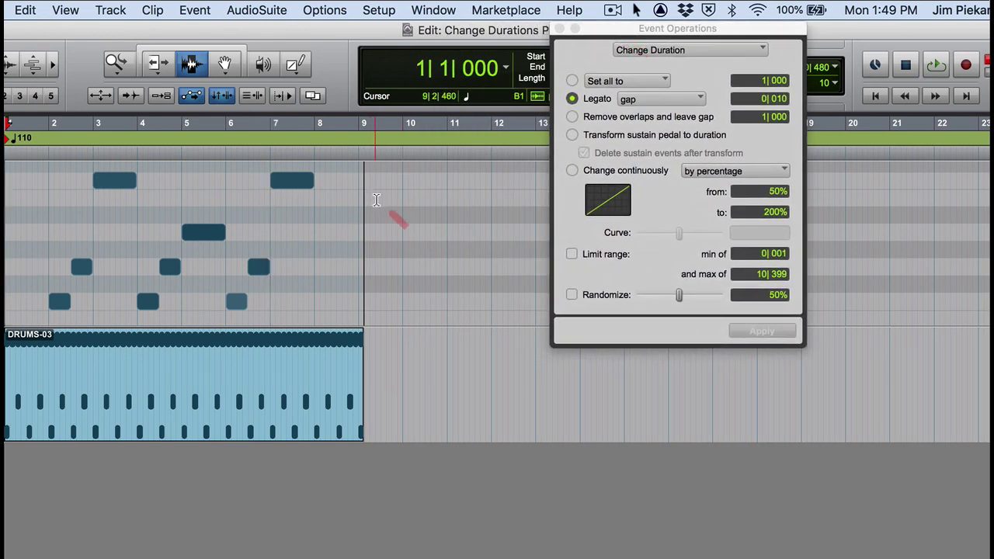
- Switch Change Duration to Set all to mode at 1|000, keeping the bass notes in view
{"action": "key", "text": "super+bracketright"}
{"action": "key", "text": "super+bracketright"}
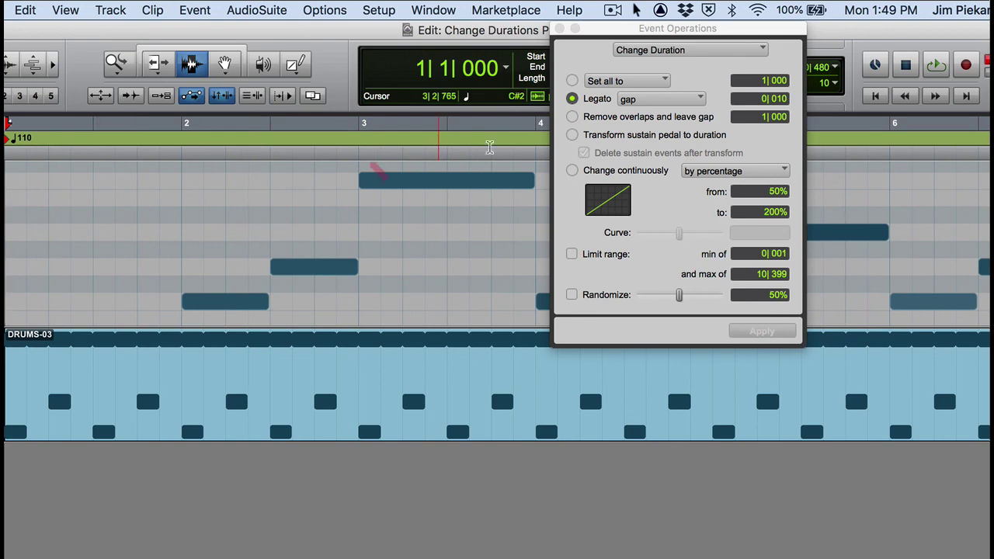
{"action": "left_click_drag", "start_coordinate": [705, 34], "coordinate": [558, 53]}
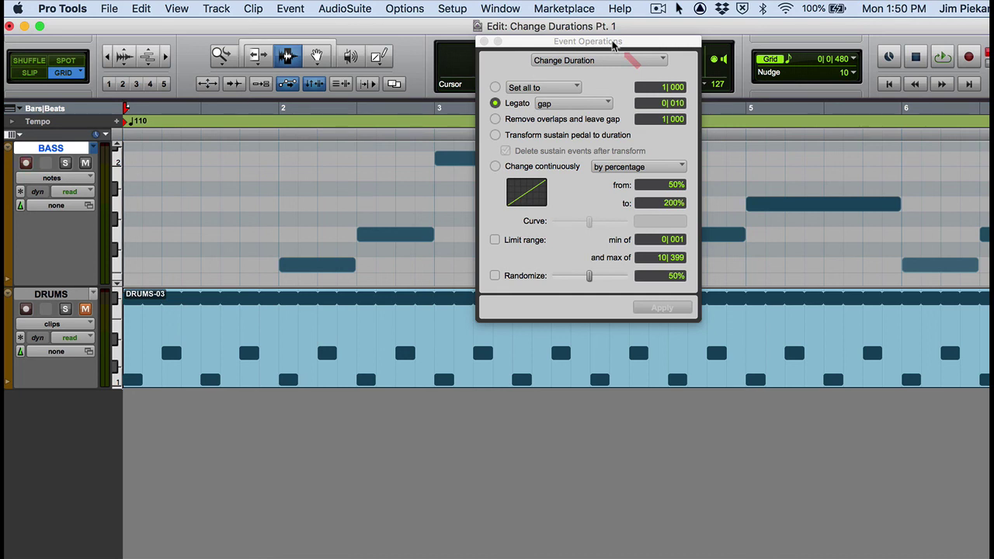
{"action": "left_click", "coordinate": [495, 88]}
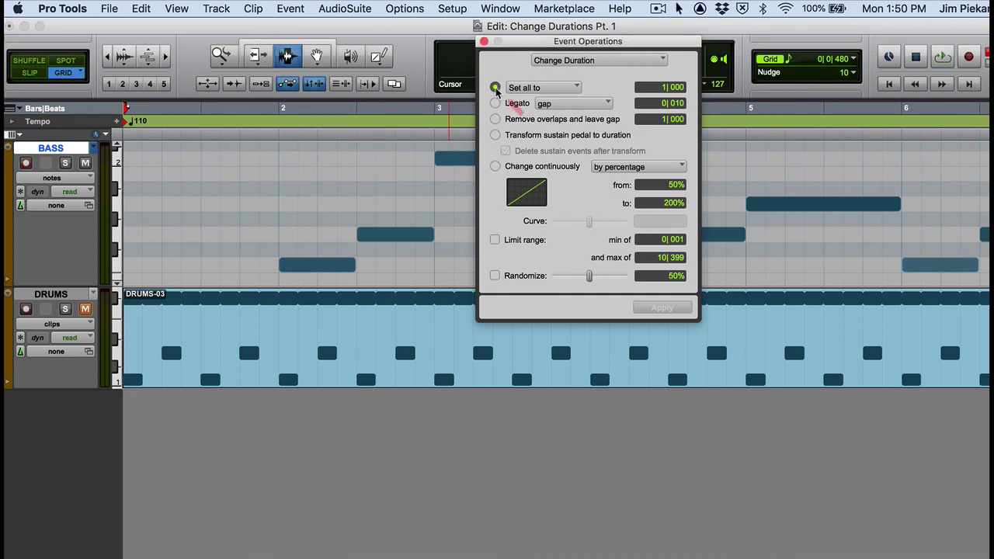
{"action": "left_click_drag", "start_coordinate": [528, 40], "coordinate": [423, 68]}
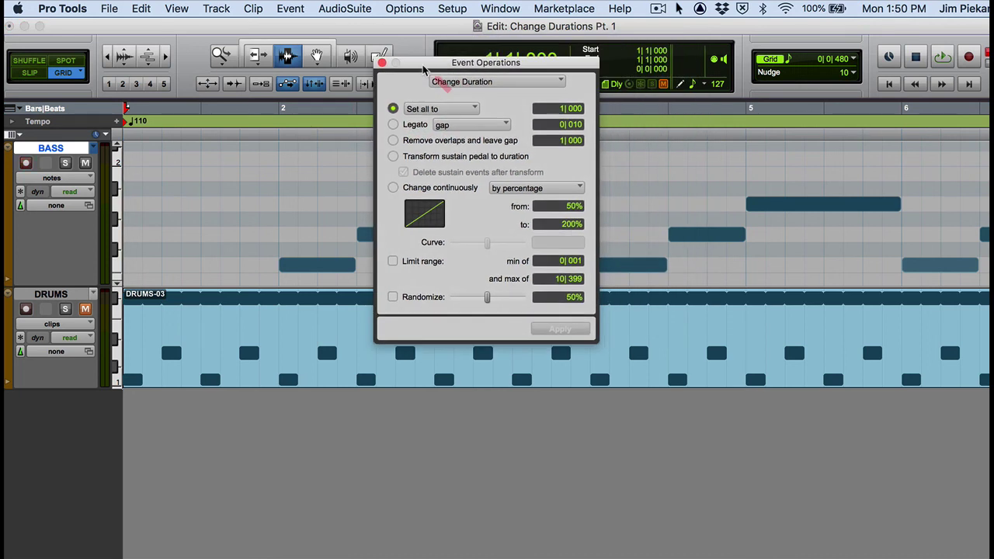